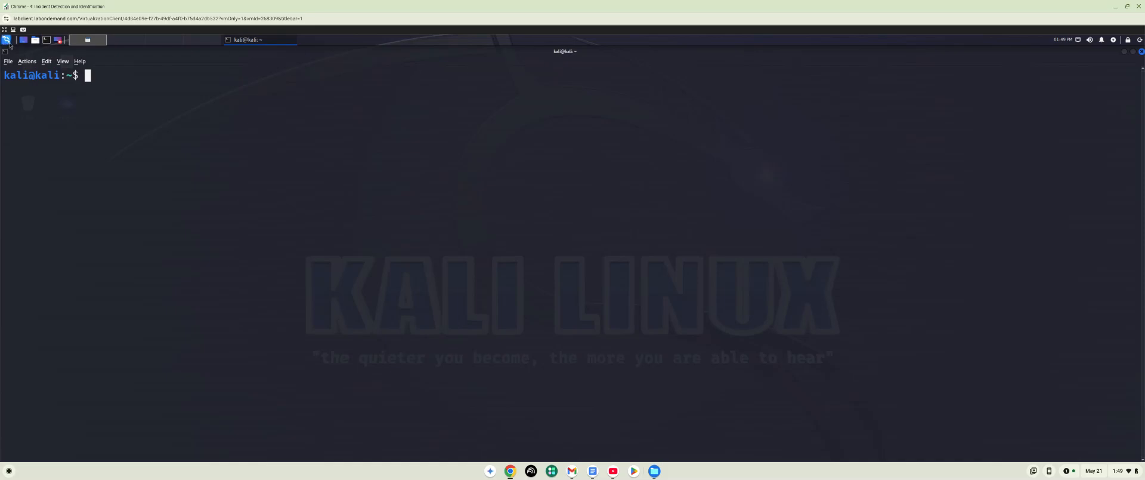
Launch Firefox ESR from the recently used applications
click(6, 40)
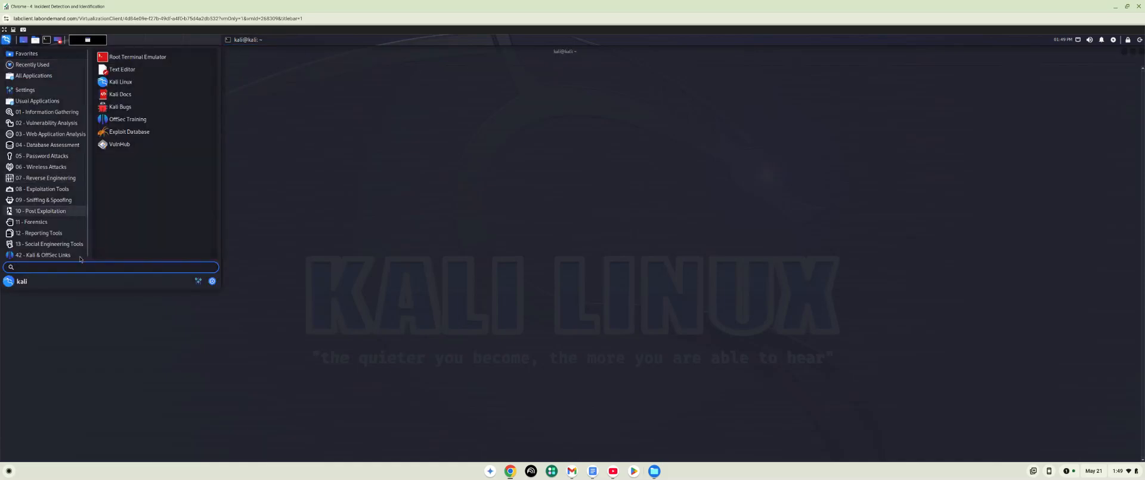
click(35, 77)
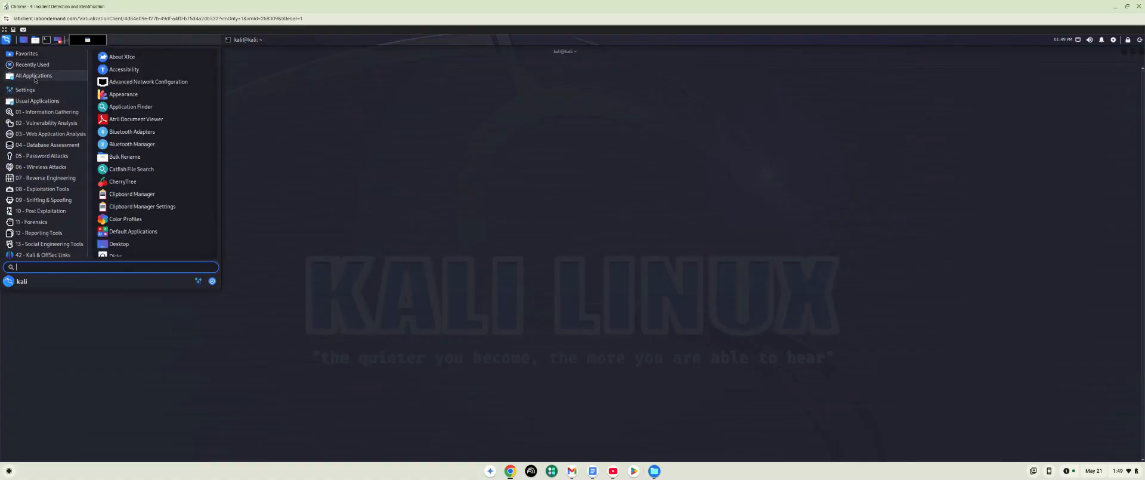
click(33, 64)
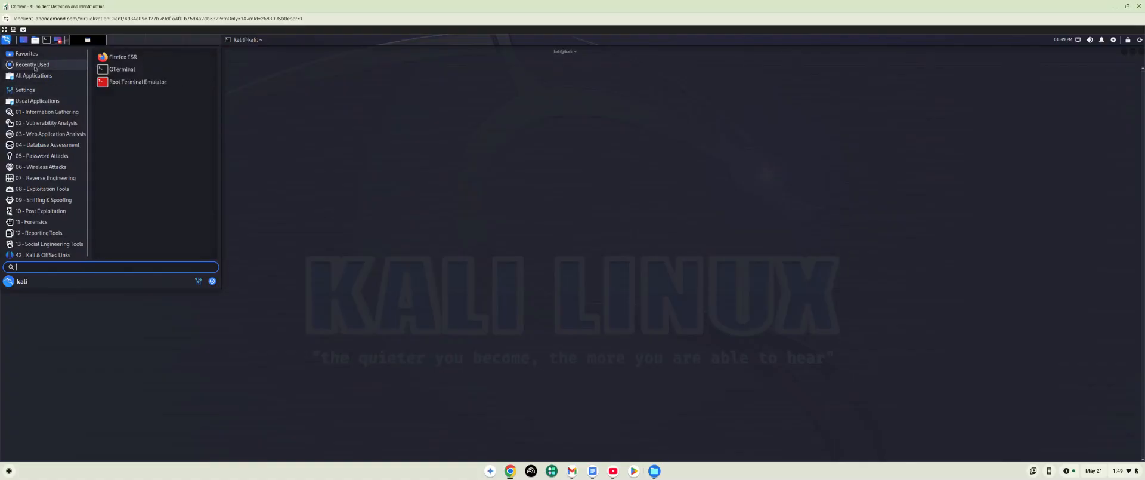
click(113, 57)
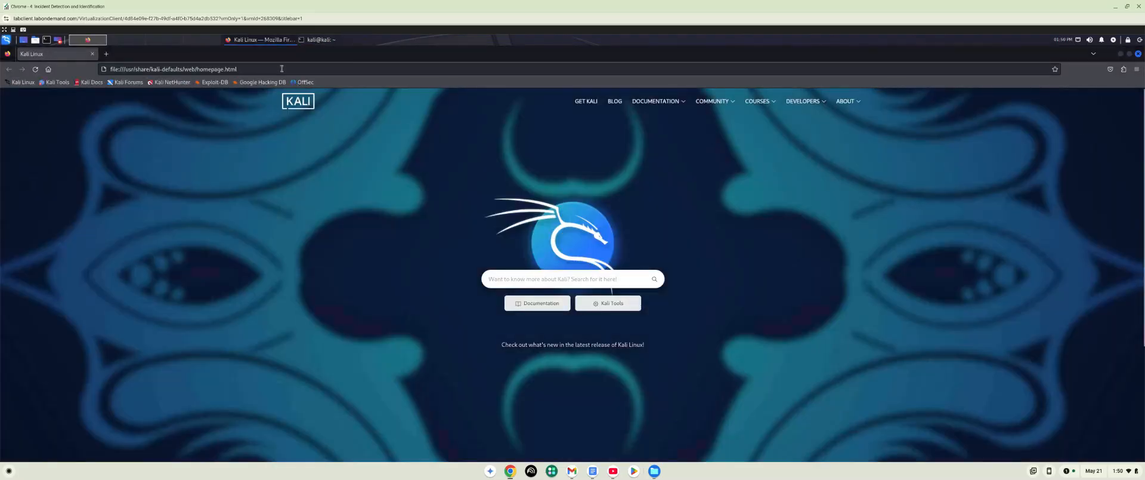
click(282, 69)
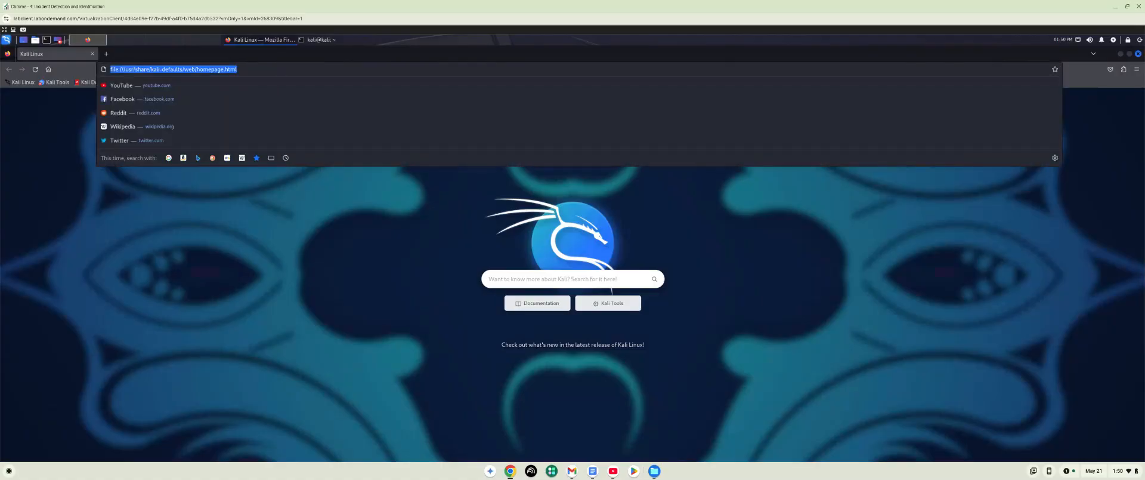
text(http)
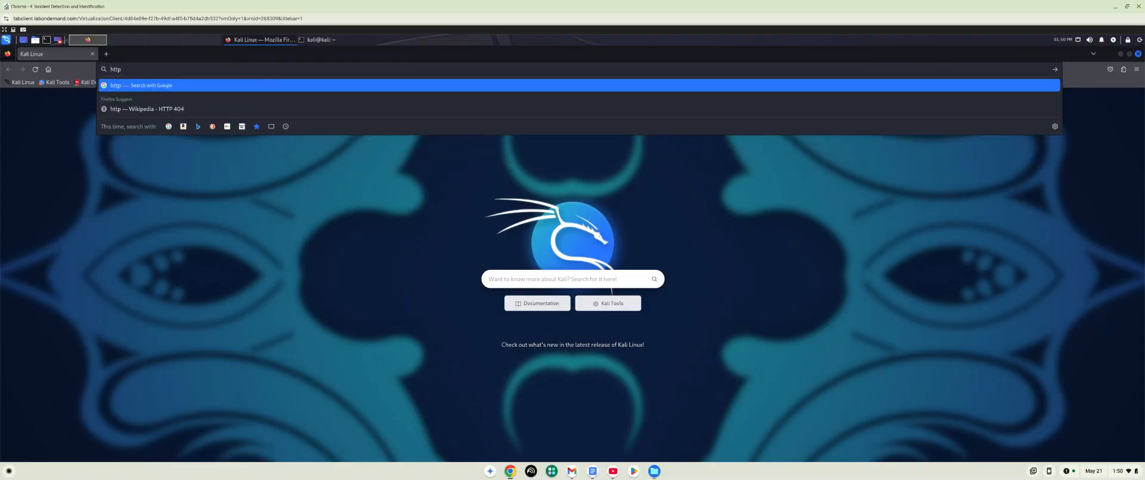
text(:///////////////////////////////)
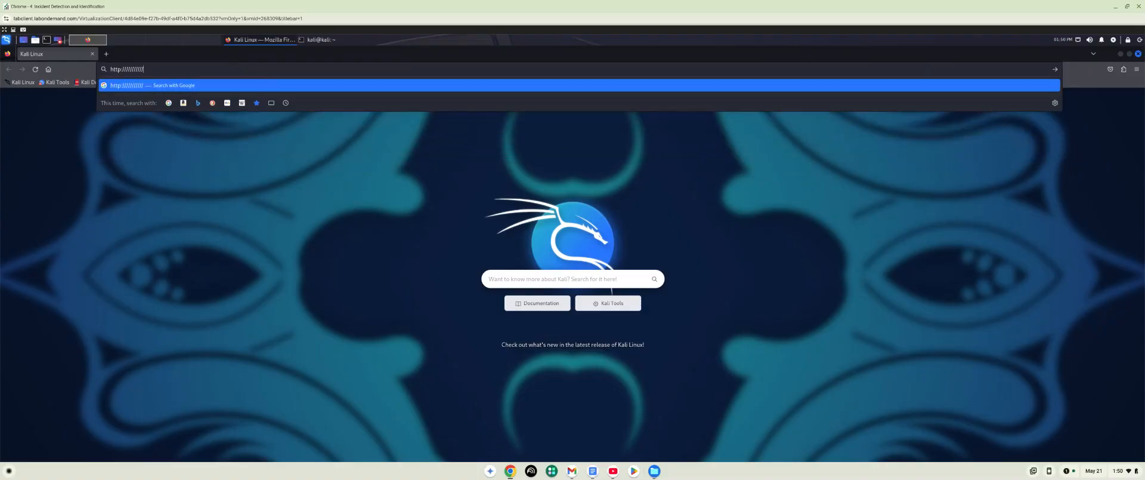
text(//////////////)
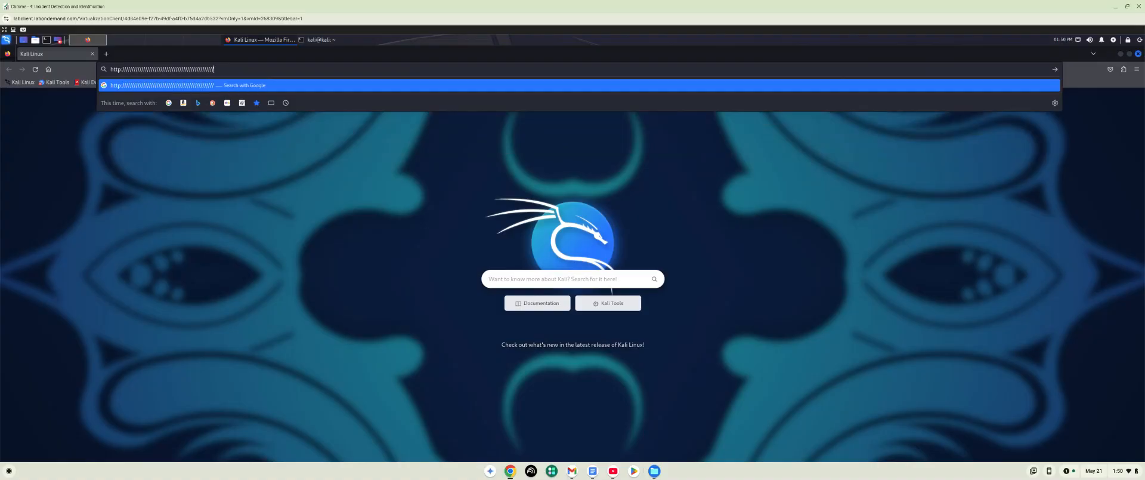
key(BackSpace)
key(BackSpace)
key(BackSpace)
key(BackSpace)
key(BackSpace)
key(BackSpace)
key(BackSpace)
key(BackSpace)
key(BackSpace)
key(BackSpace)
key(BackSpace)
key(BackSpace)
key(BackSpace)
key(BackSpace)
key(BackSpace)
key(BackSpace)
key(BackSpace)
key(BackSpace)
key(BackSpace)
key(BackSpace)
key(BackSpace)
key(BackSpace)
key(BackSpace)
key(BackSpace)
key(BackSpace)
key(BackSpace)
key(BackSpace)
key(BackSpace)
key(BackSpace)
key(BackSpace)
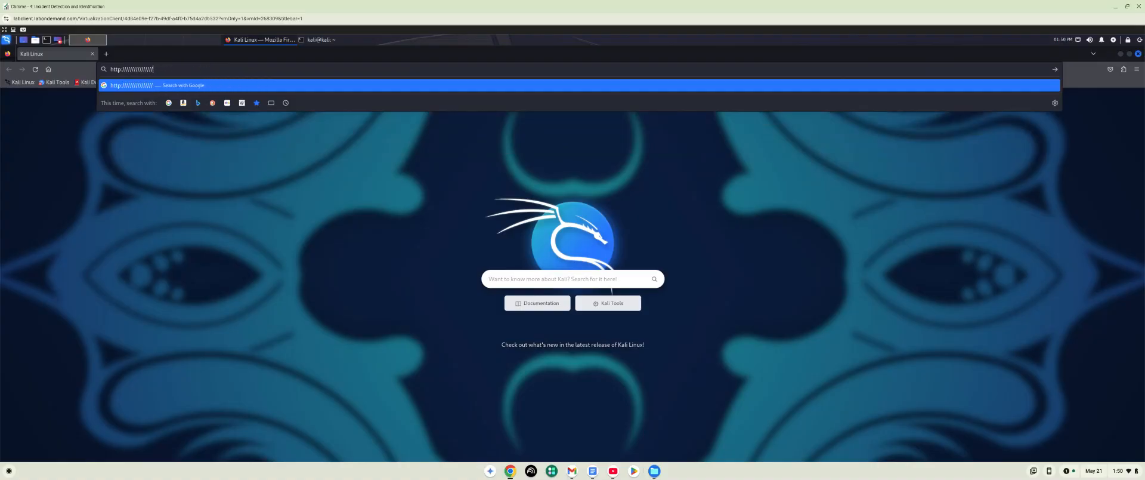
key(BackSpace)
key(BackSpace)
key(BackSpace)
key(BackSpace)
key(BackSpace)
key(BackSpace)
key(BackSpace)
key(BackSpace)
key(BackSpace)
key(BackSpace)
key(BackSpace)
key(BackSpace)
text(192.168)
text(.1.8:8000)
key(Return)
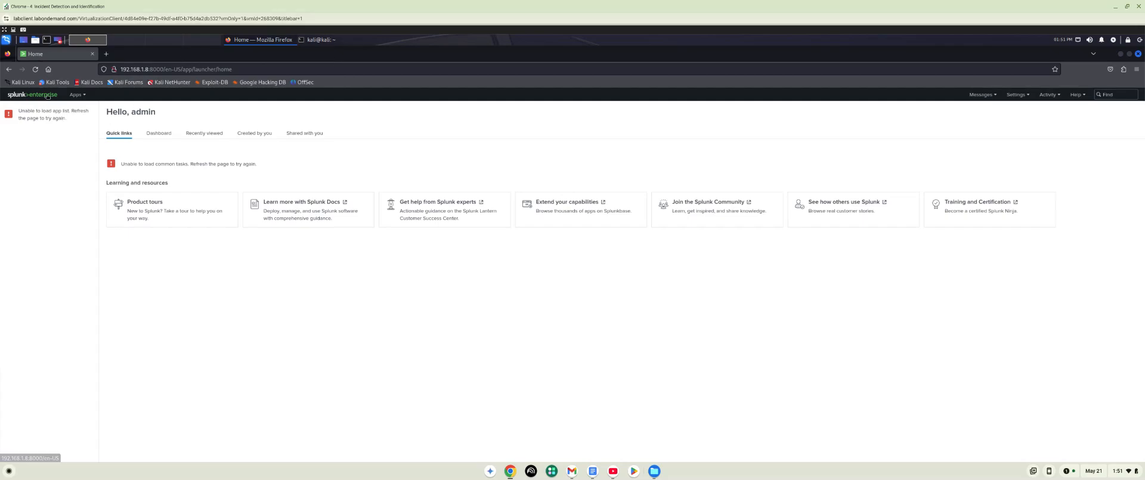
Open Splunk's Search & Reporting app and set the search time range to All time
click(76, 99)
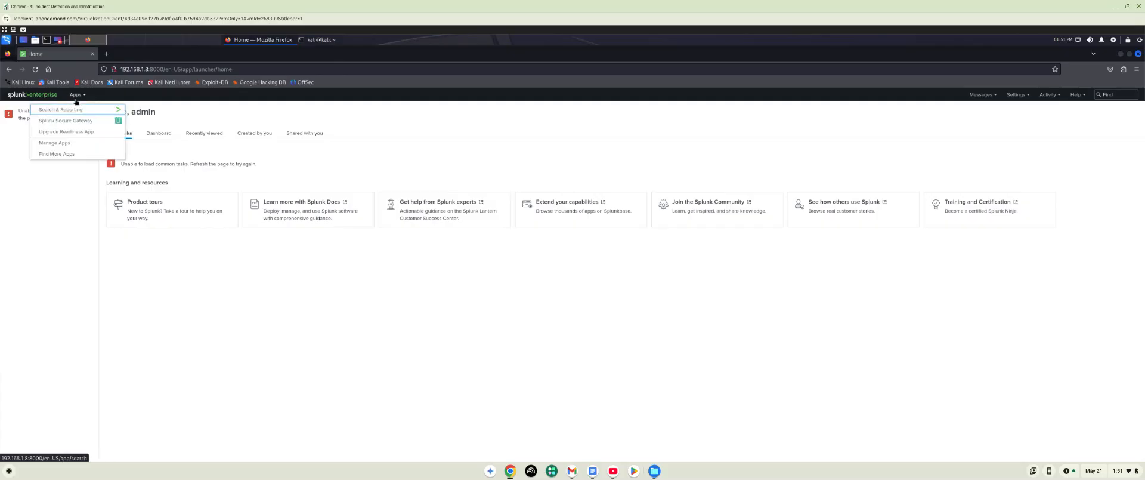
click(69, 110)
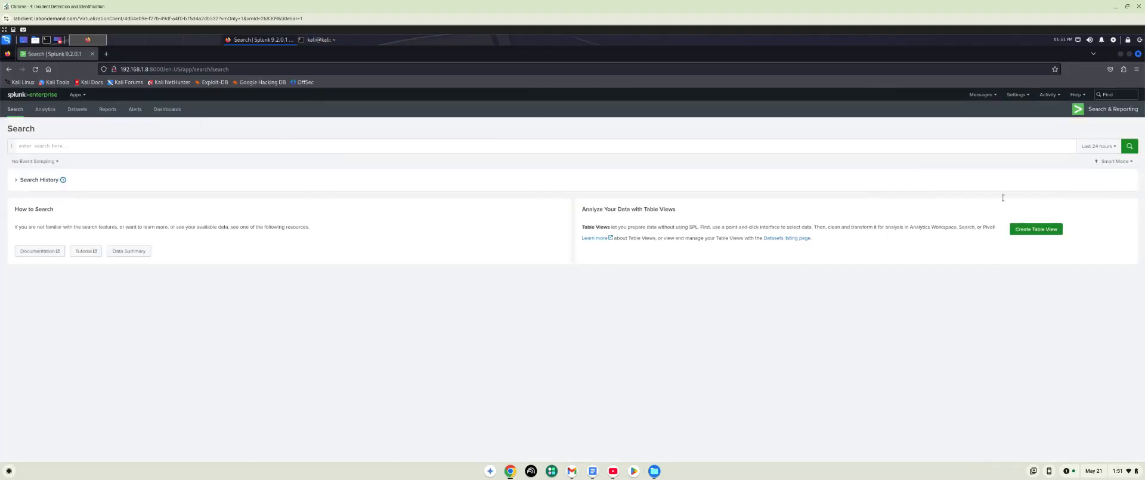
click(1099, 148)
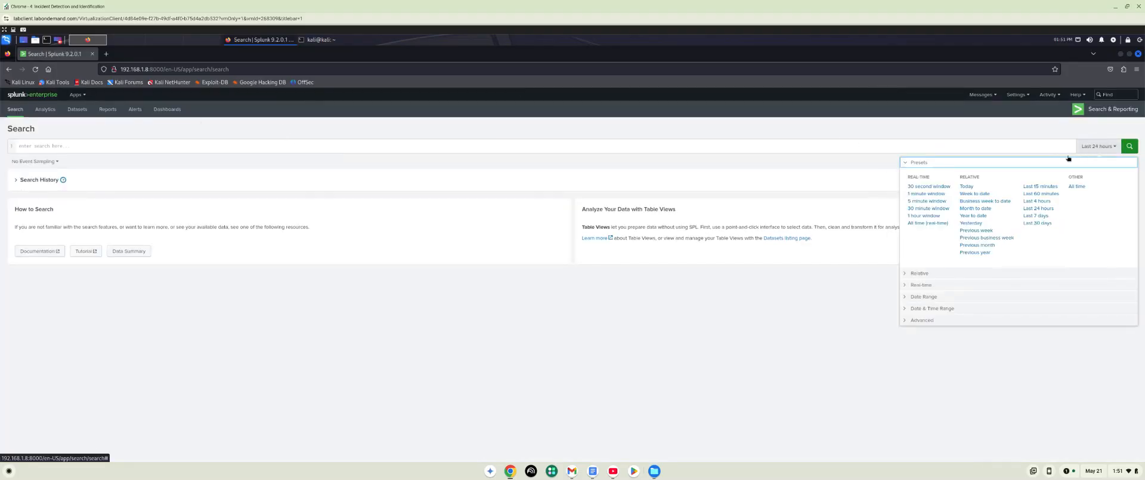
click(1077, 186)
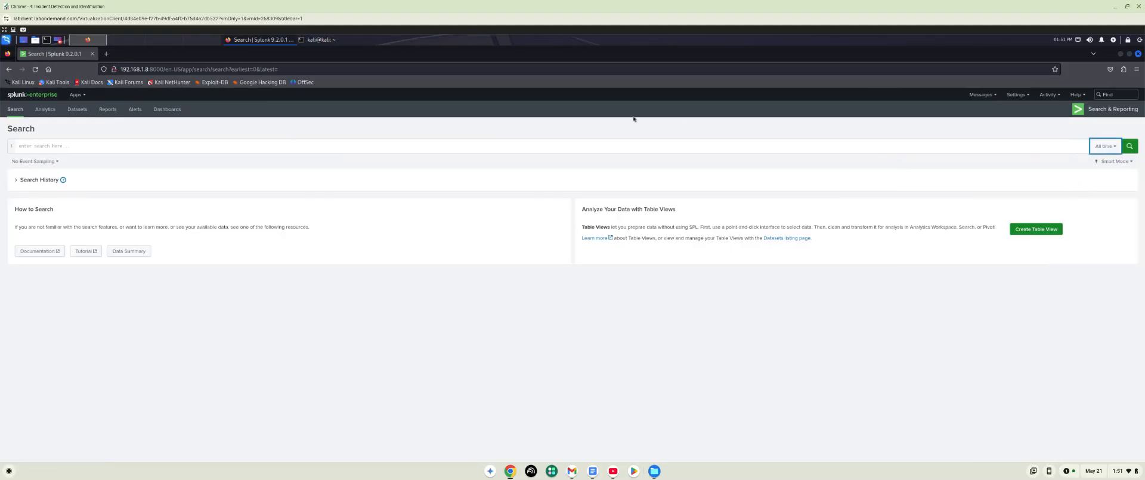
Try to search for source="xmlwineventlog:microsoft-windows-sysmonoperational" explorer.exe DestinationIp="*" and rerun the same query
click(531, 147)
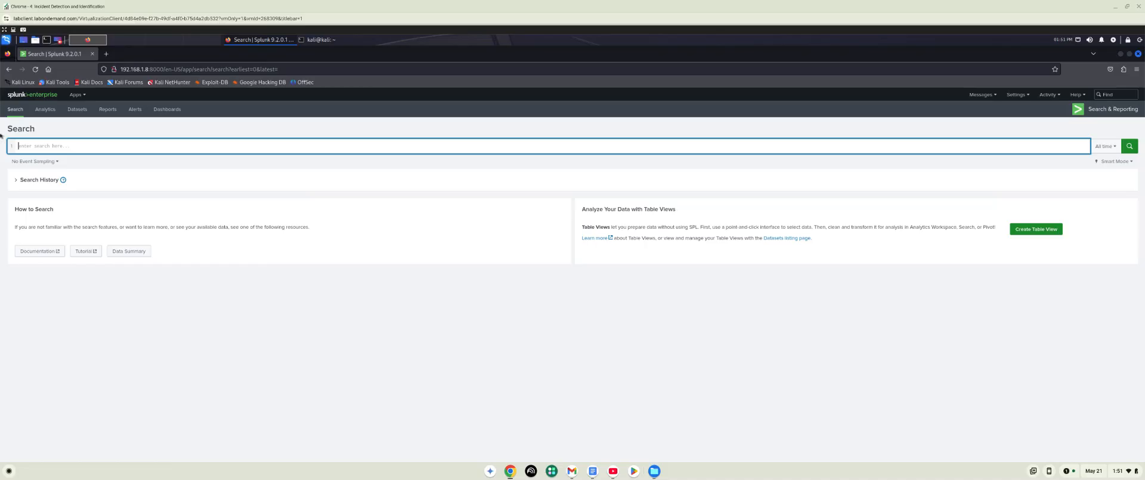
text(source="xmlwineventlog:microsoft-windows-sysmon/operational" explorer.exe DestinationIp="*")
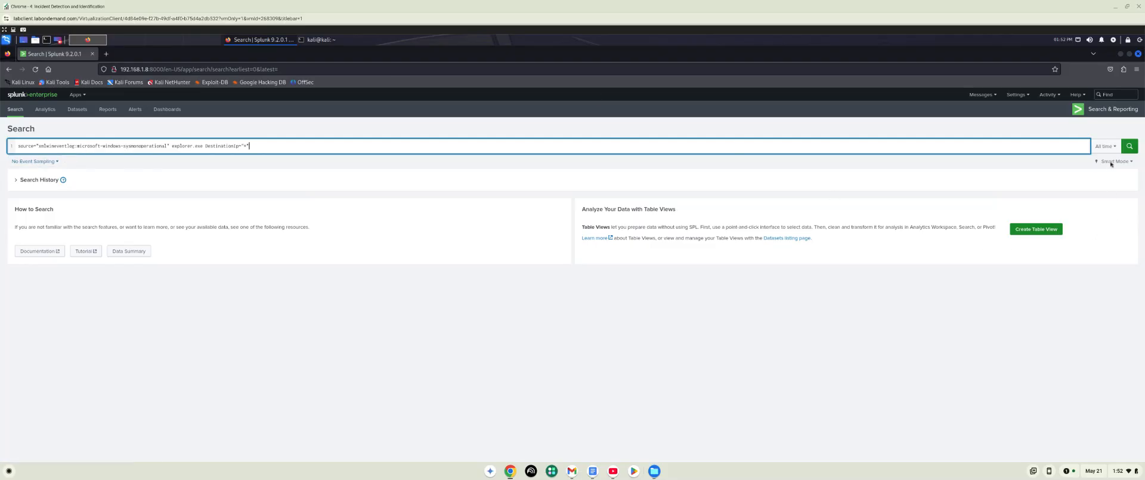
click(1129, 146)
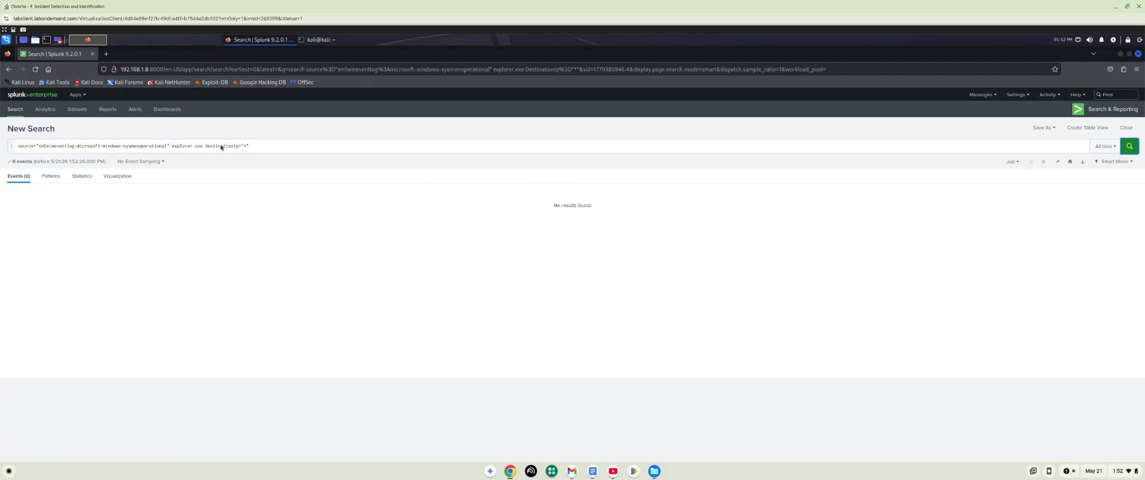
click(253, 147)
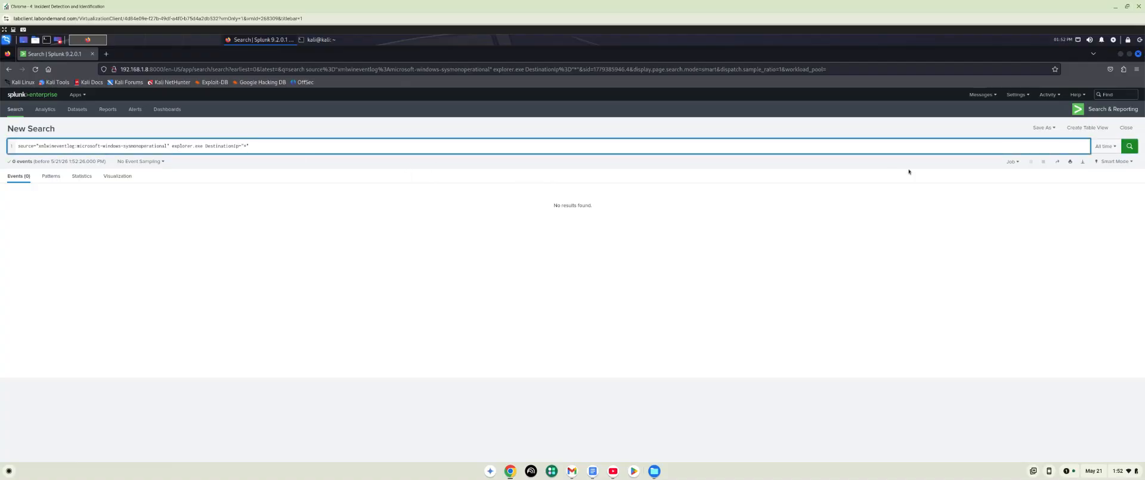
click(1131, 147)
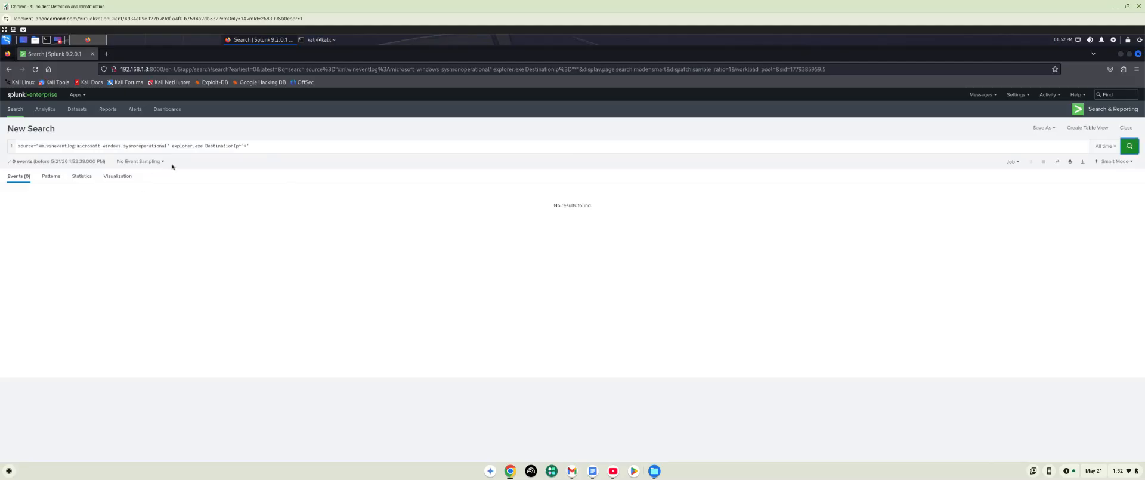
Replace the query with source="xmlwineventlog:microsoft-windows-sysmon/operational" explorer.exe DestinationIp="*", run it and review the returned events
drag(251, 146, 11, 144)
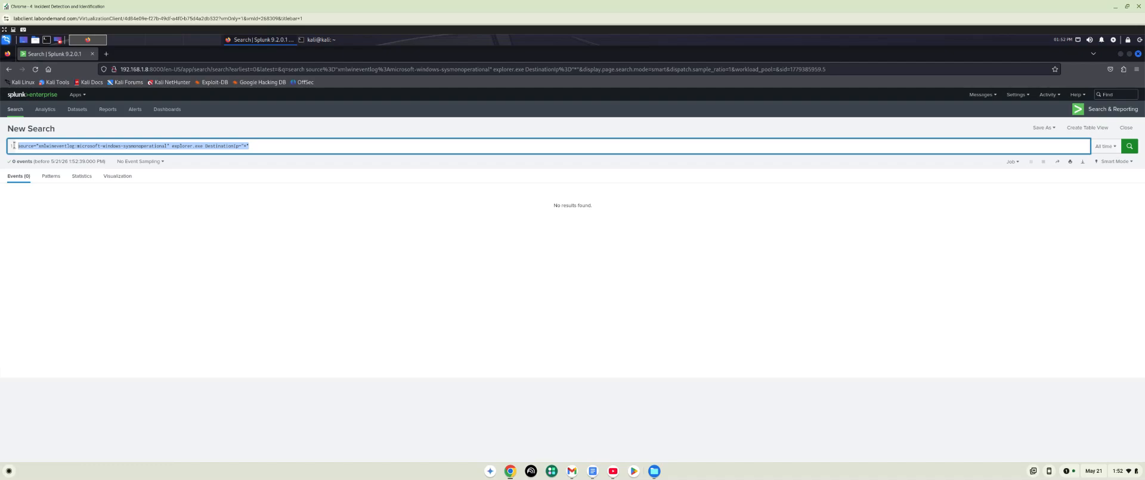
key(BackSpace)
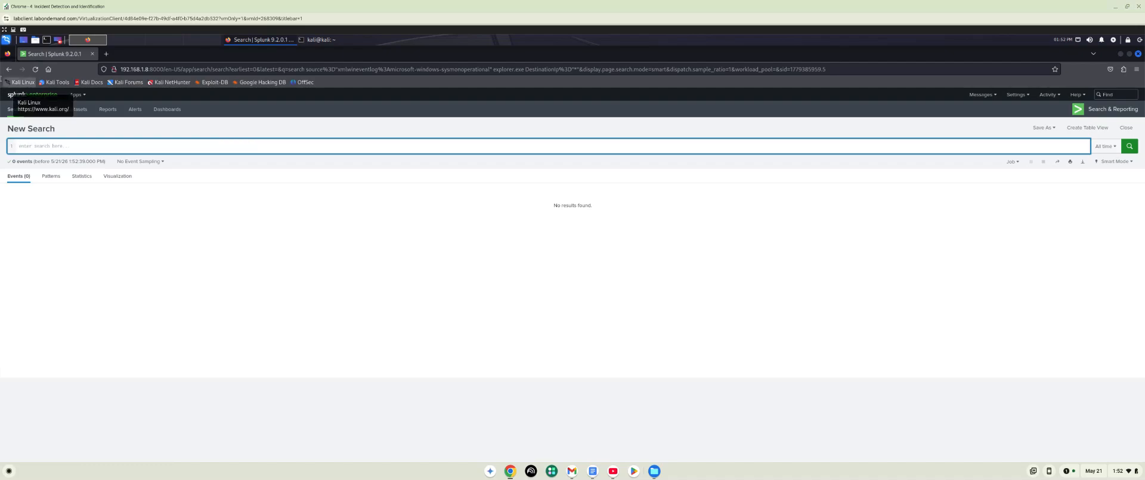
text(source="xmlwineventlog:microsoft-windows-sysmon/operational" explorer.exe DestinationIp="*")
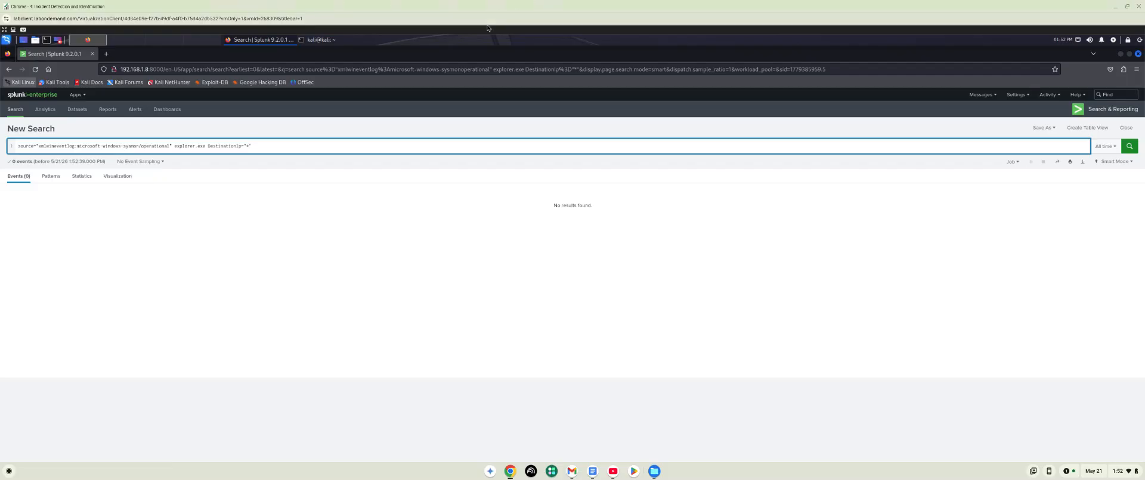
click(1130, 148)
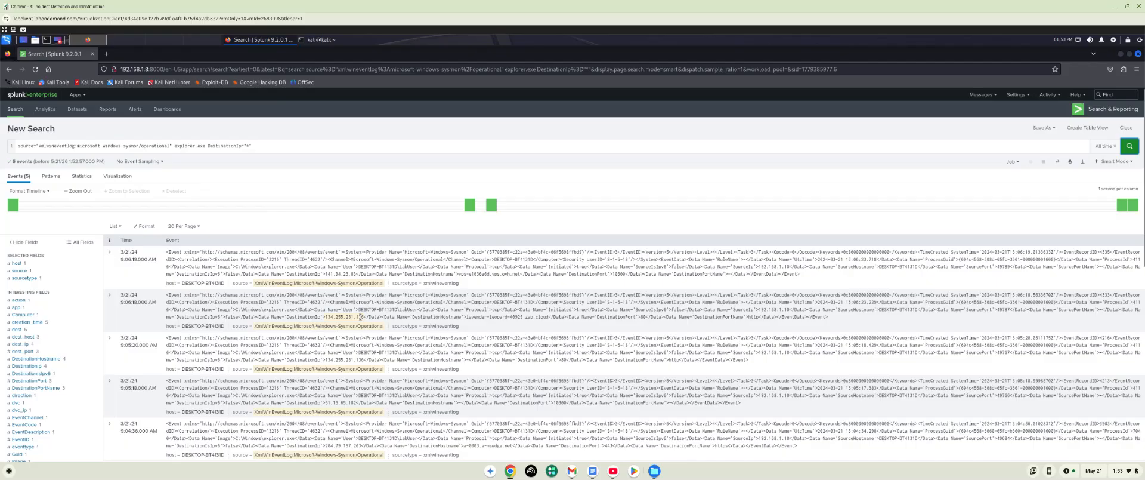
scroll(352, 346, down, 2)
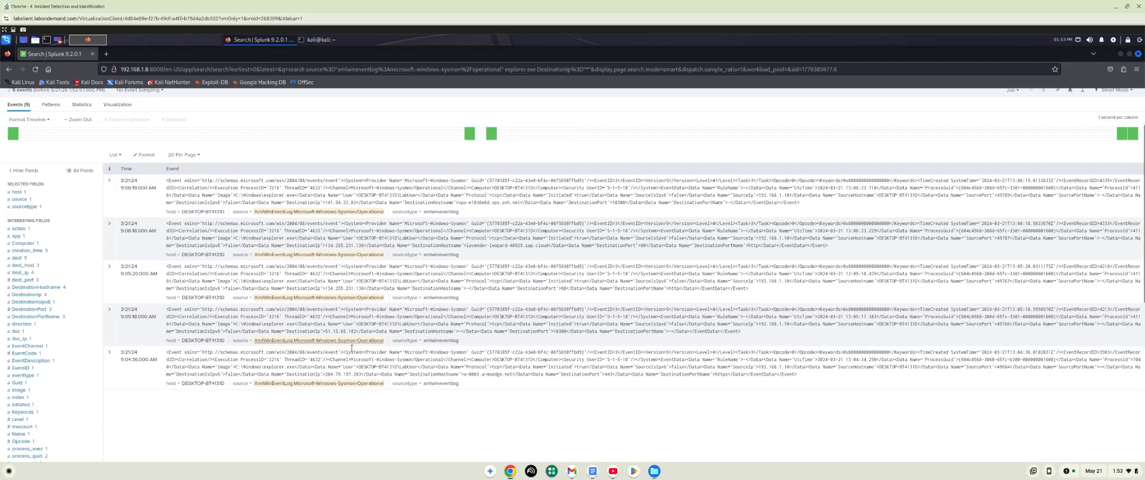
scroll(352, 347, down, 3)
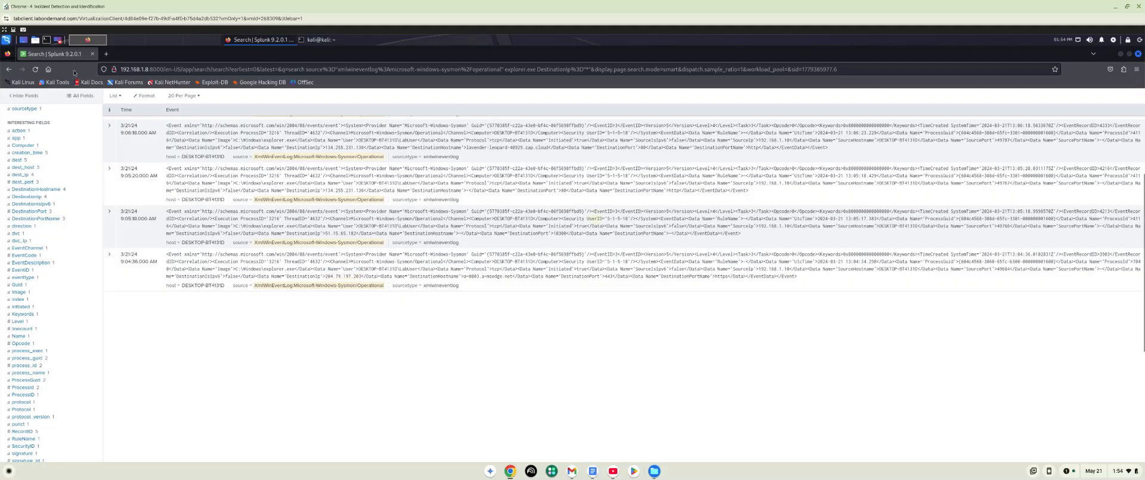
Open virustotal.com in a new browser tab and switch to its URL lookup
click(107, 55)
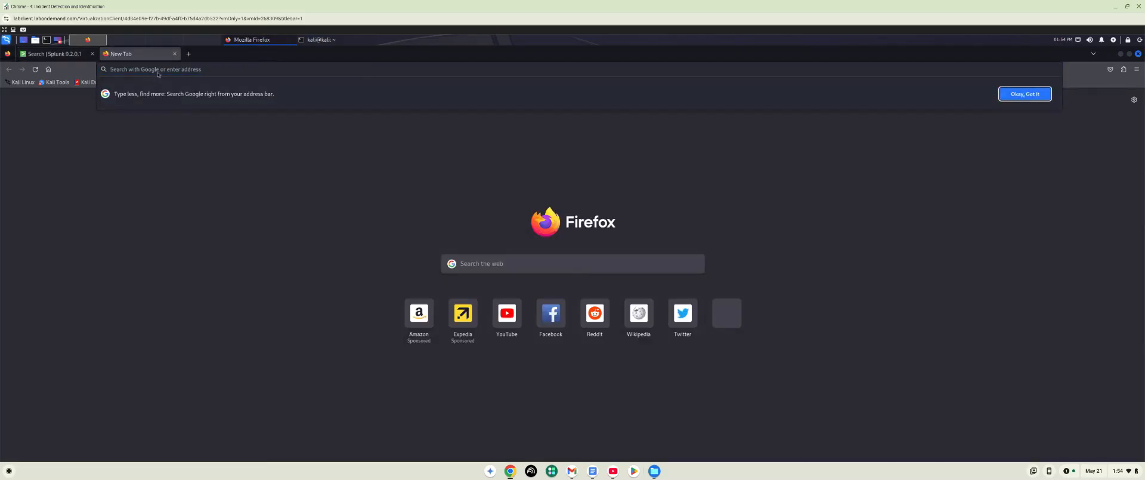
click(159, 69)
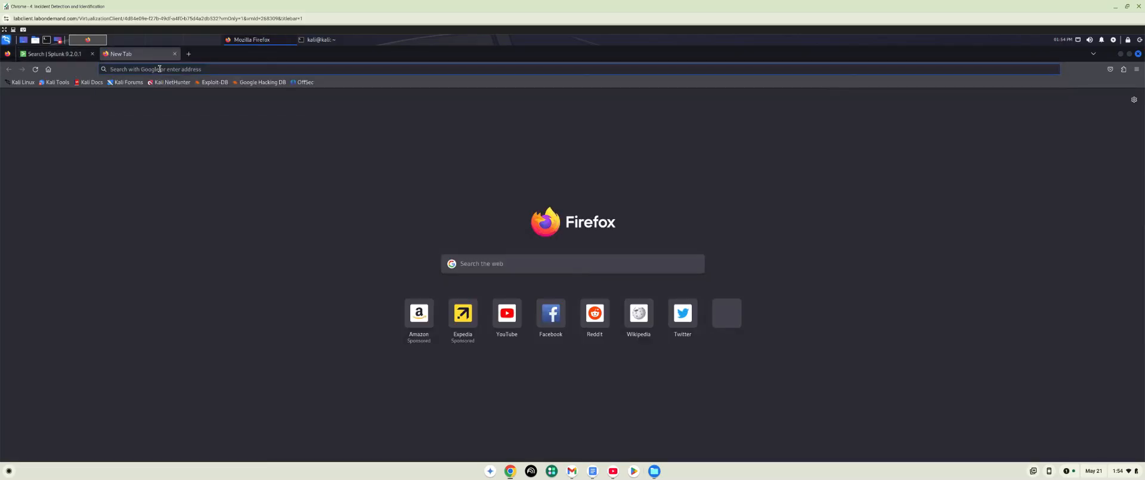
click(159, 69)
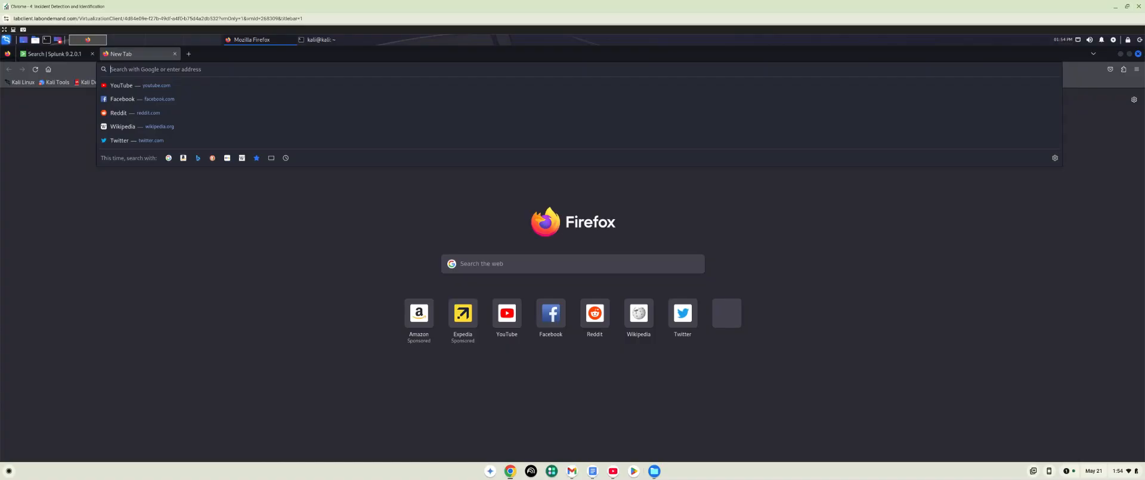
text(http)
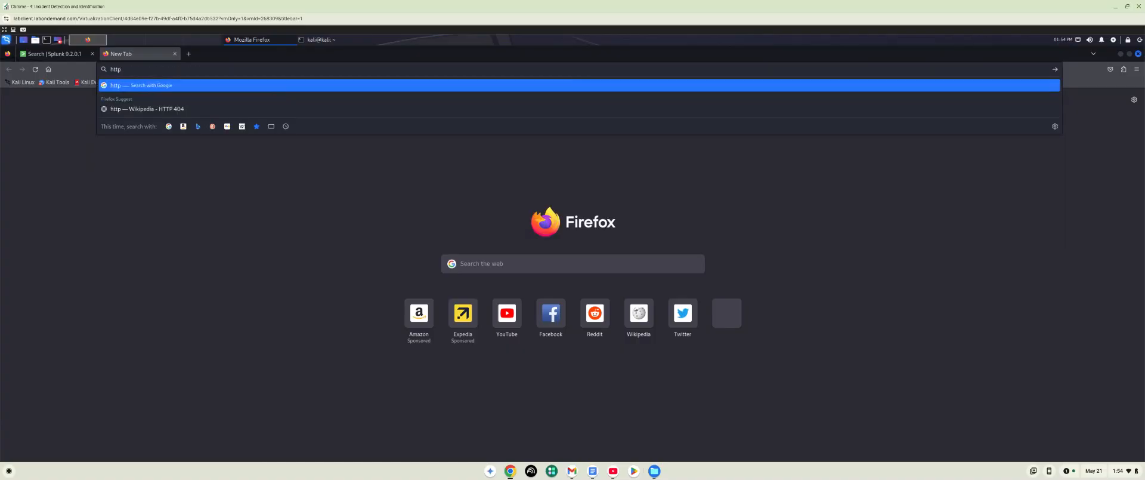
text(s://www.)
text(virustotal.)
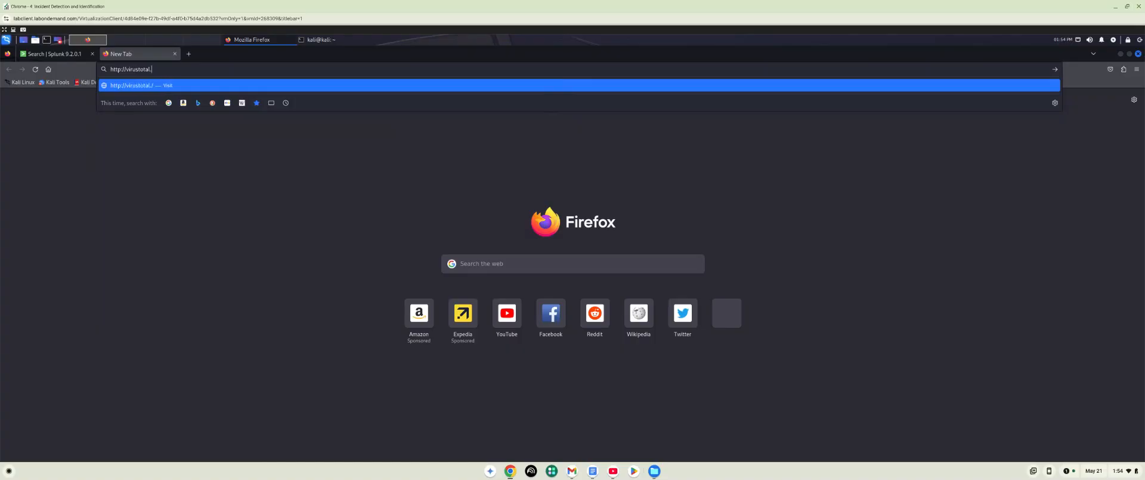
text(com)
key(Return)
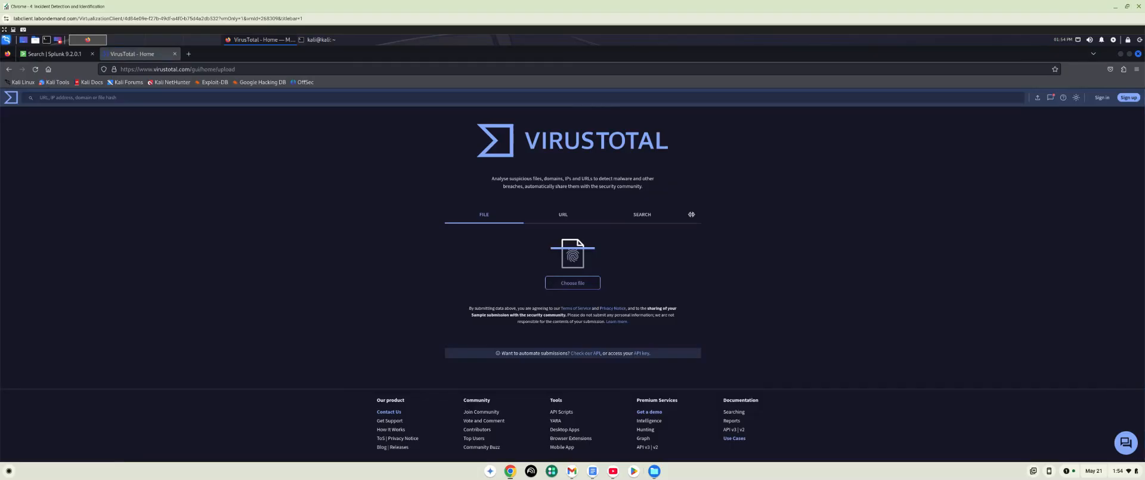
click(571, 218)
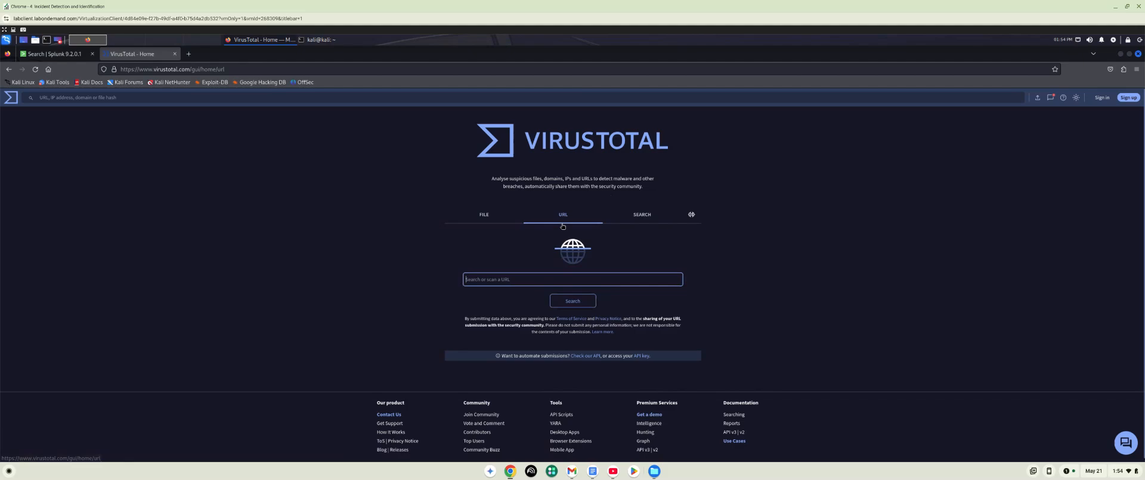
click(534, 282)
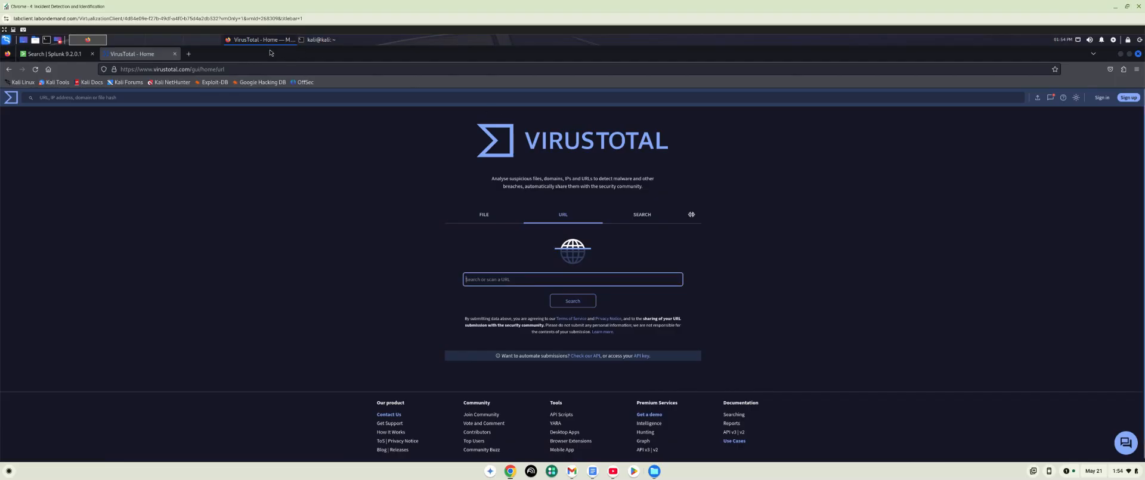
Return to the Splunk search results and copy the destination IP 51.15.65.182 from the fourth explorer.exe event
click(55, 55)
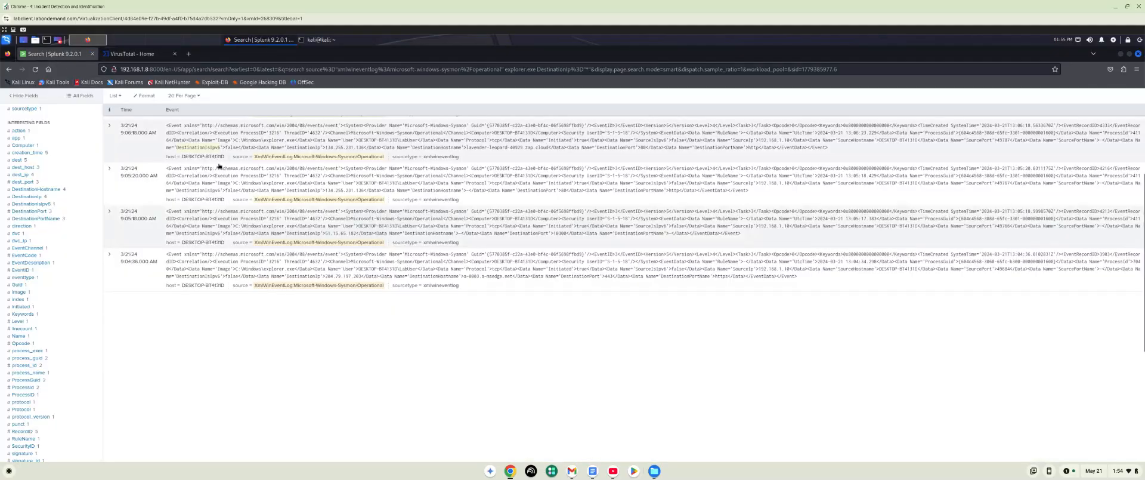
scroll(211, 158, up, 5)
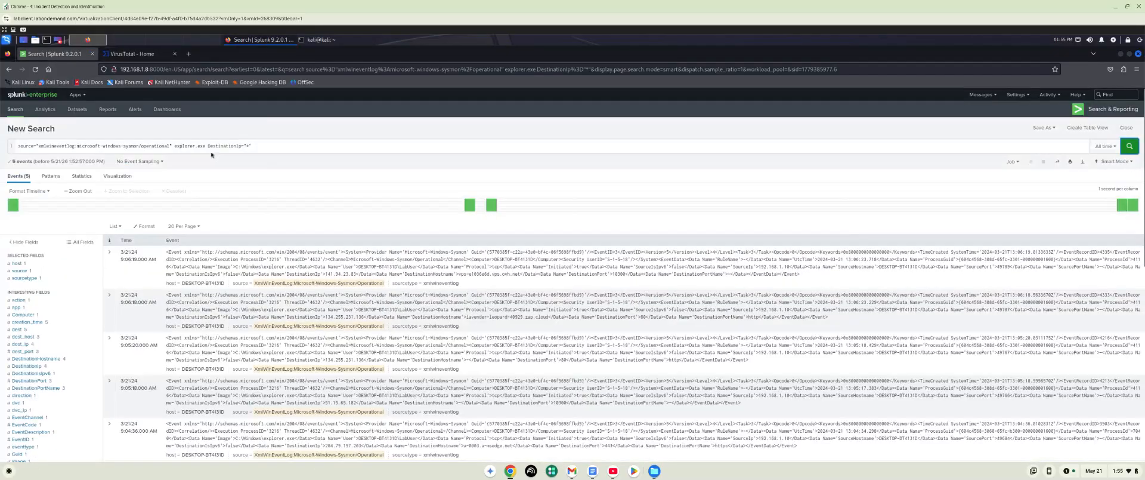
scroll(211, 156, down, 3)
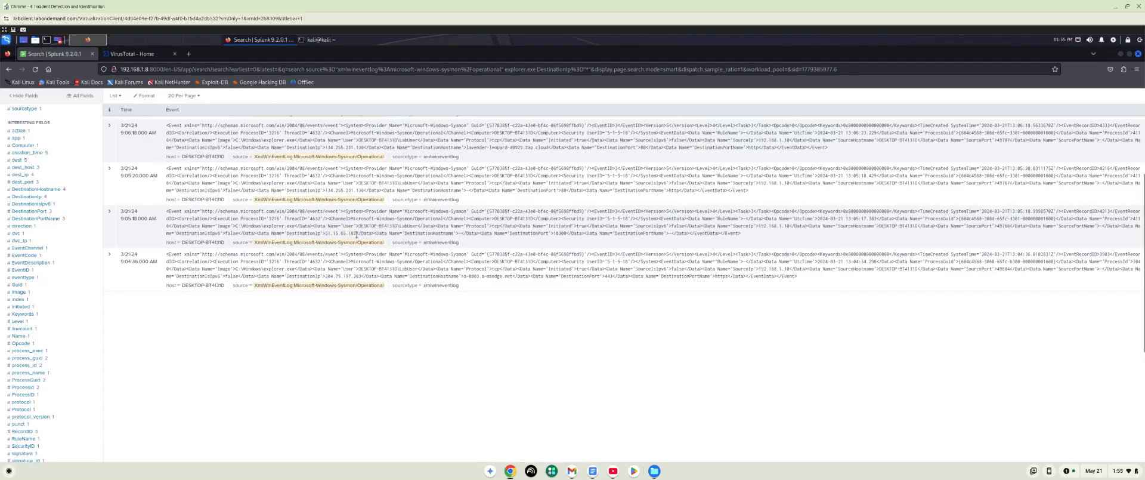
drag(356, 234, 325, 230)
right_click(330, 233)
click(342, 242)
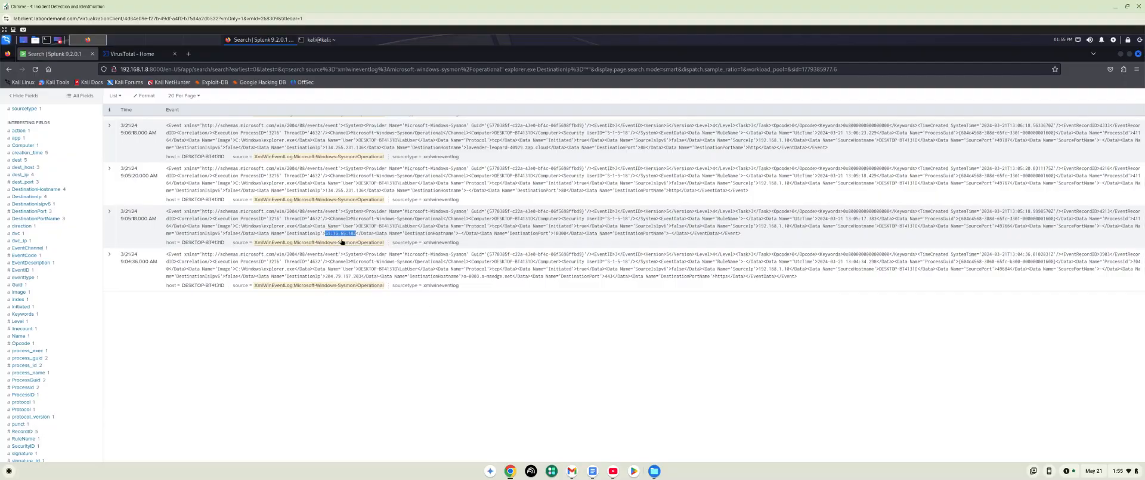
Replace the DestinationIp wildcard in the query with "51.15.65.182" and run the search
scroll(311, 173, up, 3)
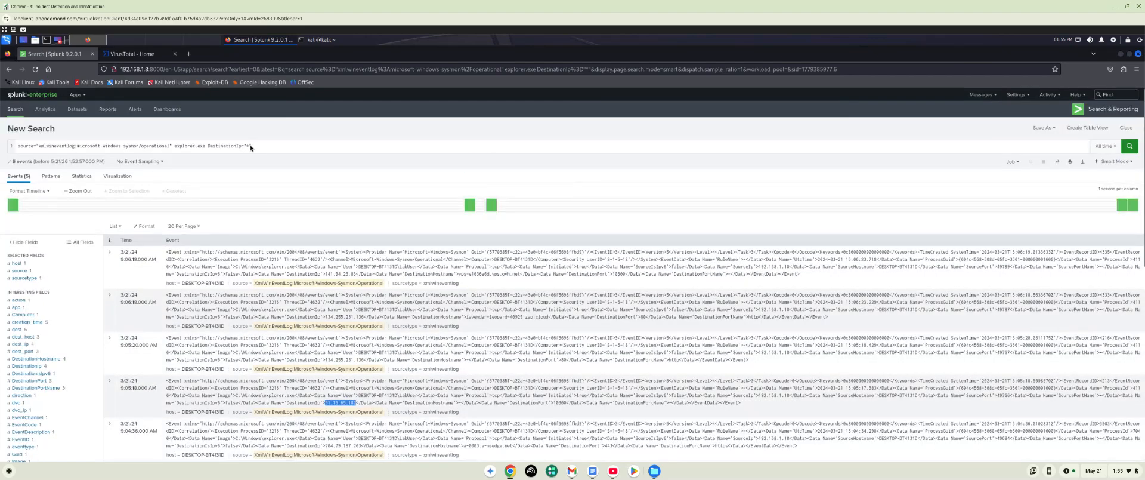
click(250, 146)
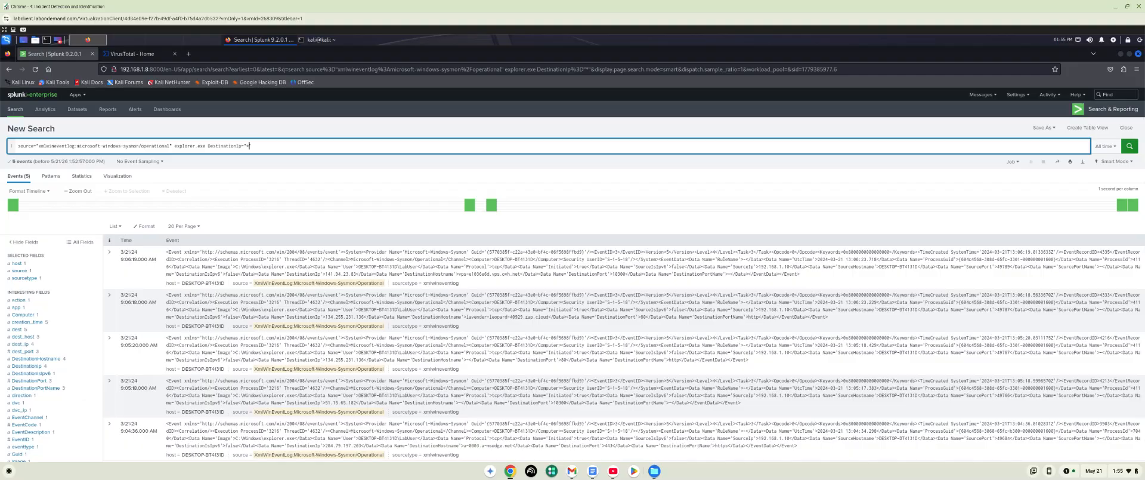
key(BackSpace)
key(BackSpace)
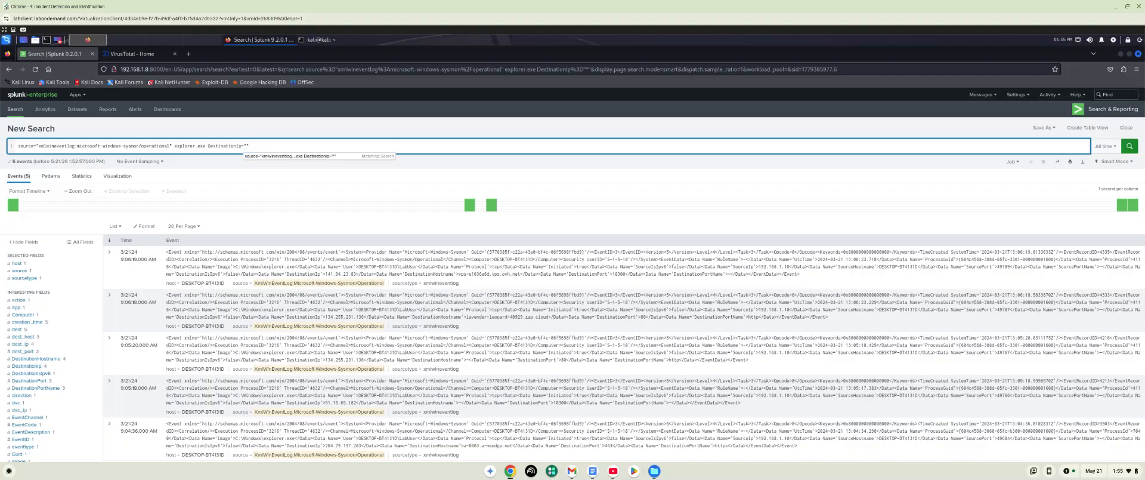
key(ctrl+v)
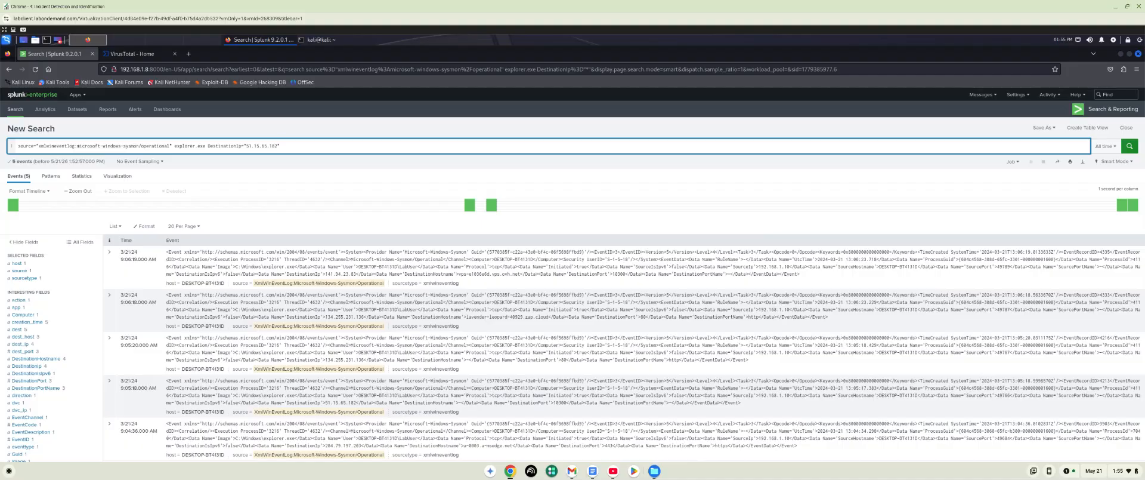
key(Return)
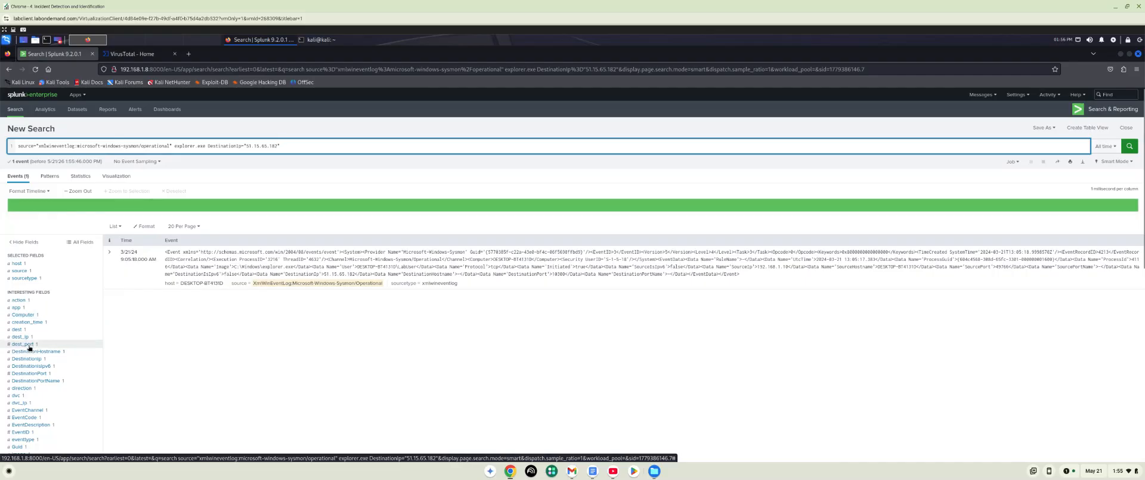
Inspect the SourcePort and DestinationPort field values of the matching event
scroll(30, 347, down, 5)
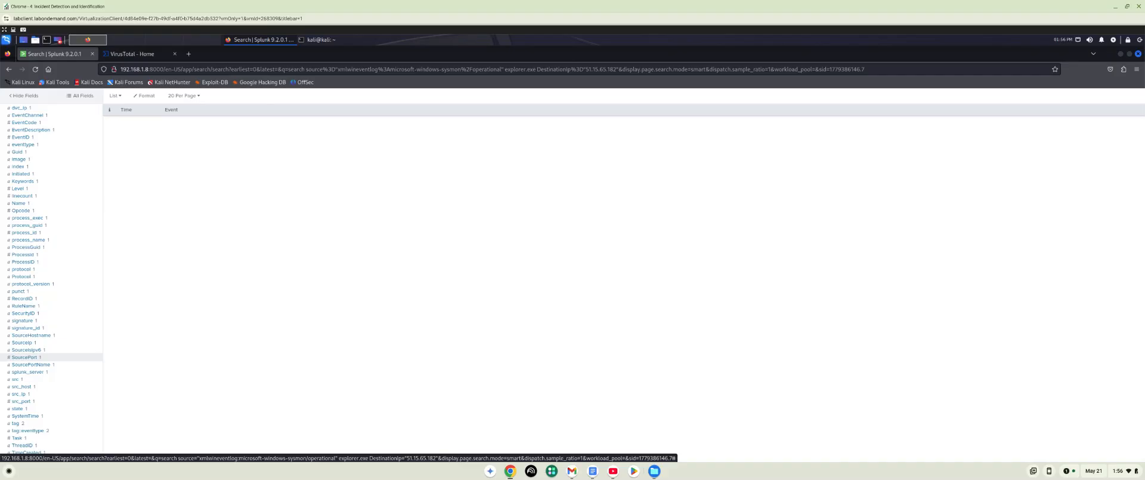
click(26, 358)
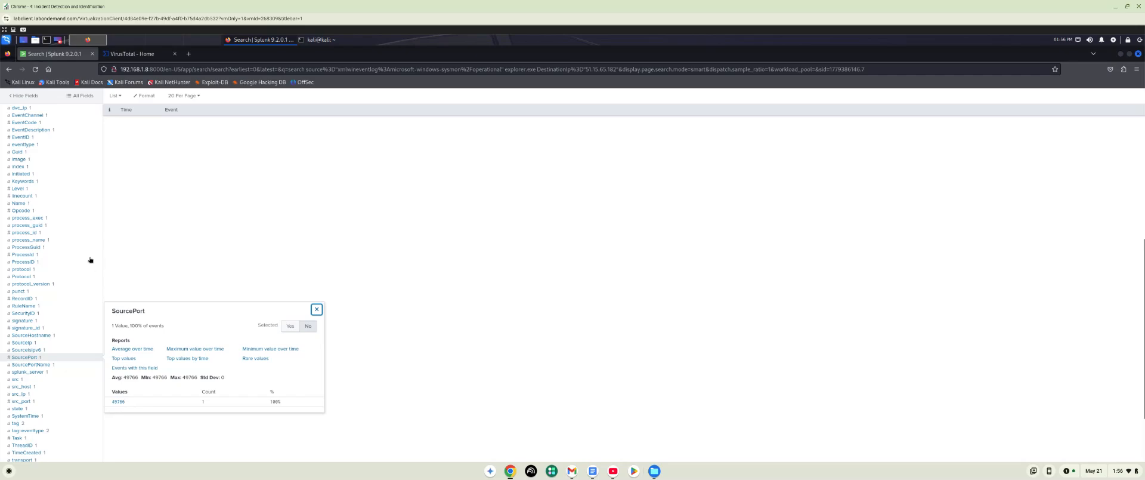
scroll(69, 256, up, 4)
scroll(61, 257, up, 4)
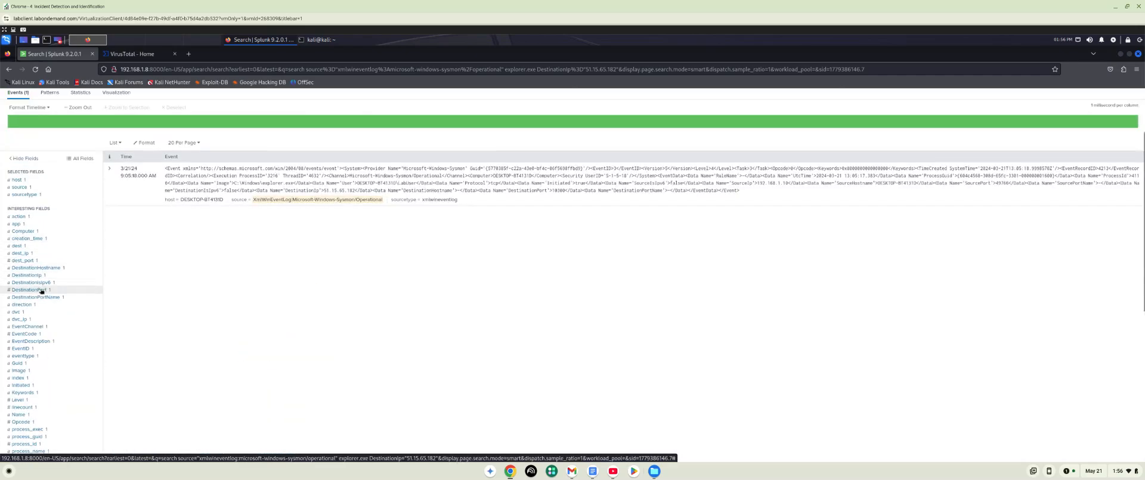
scroll(43, 286, up, 1)
click(29, 331)
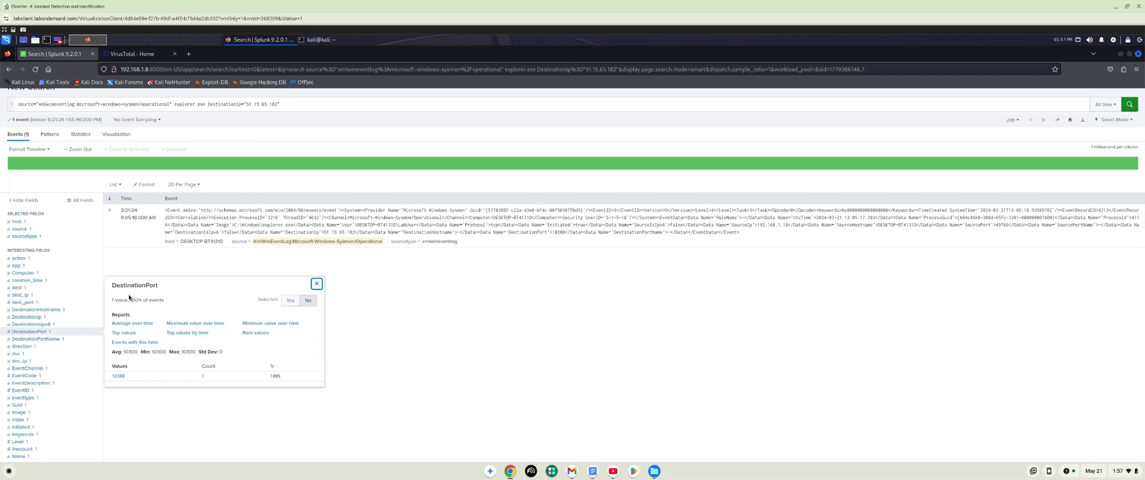
Switch to VirusTotal and look up the address 204.79.197.203
click(152, 59)
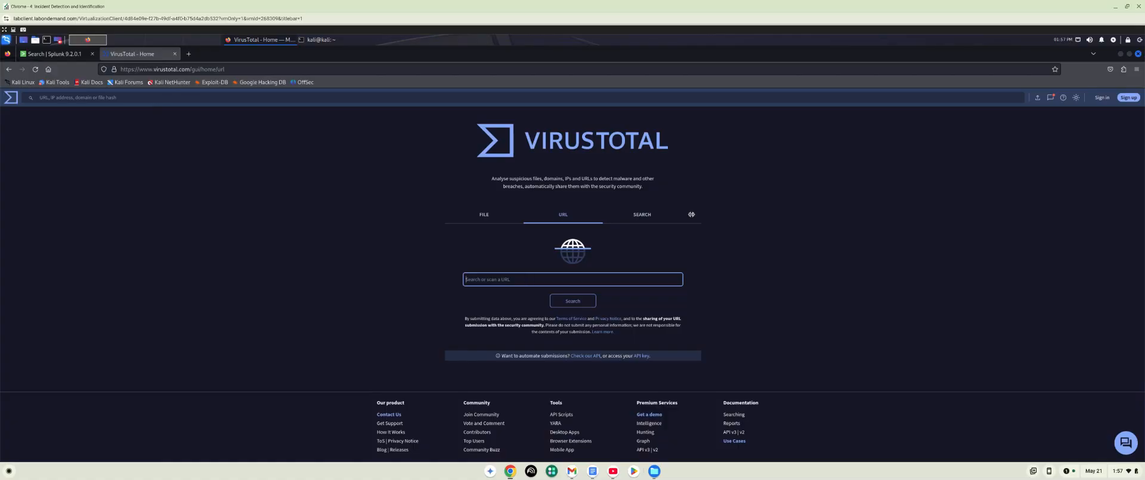
text(204.79.197.203)
key(Return)
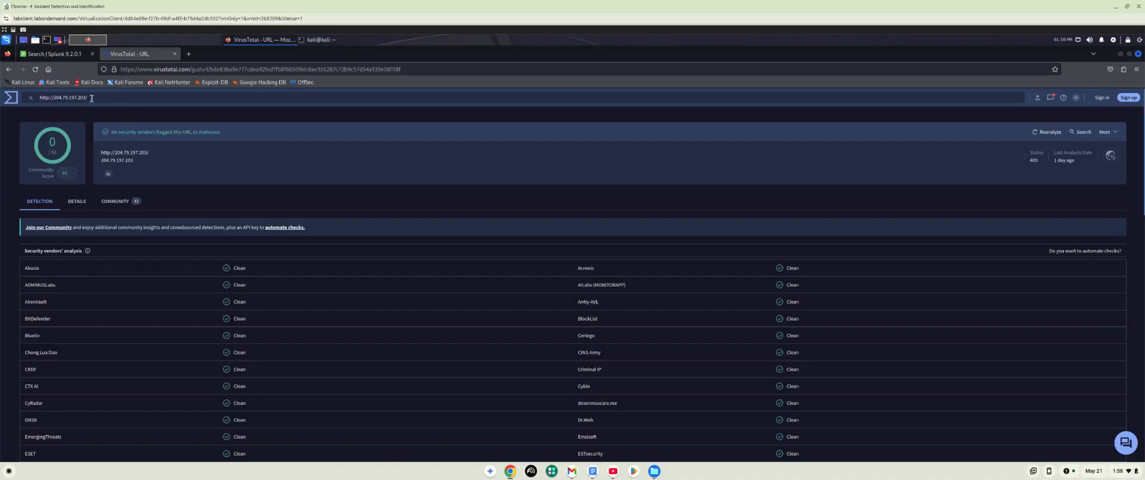
Replace the address in the VirusTotal lookup with 51.15.65.182 and run it
drag(87, 97, 55, 97)
key(BackSpace)
key(BackSpace)
text(....1)
text(.18)
key(BackSpace)
key(BackSpace)
key(BackSpace)
text(.....................)
key(BackSpace)
key(BackSpace)
key(BackSpace)
key(BackSpace)
key(BackSpace)
key(BackSpace)
key(BackSpace)
key(BackSpace)
key(BackSpace)
key(BackSpace)
key(BackSpace)
key(BackSpace)
key(BackSpace)
key(BackSpace)
key(BackSpace)
key(BackSpace)
key(BackSpace)
key(BackSpace)
key(BackSpace)
key(BackSpace)
key(Return)
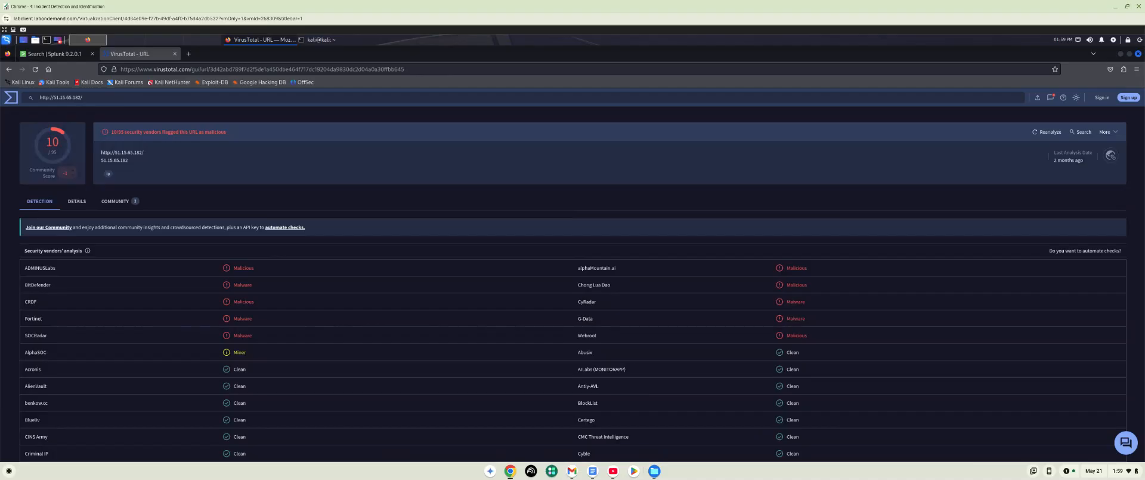
Examine the security vendors' analysis, community comments and details reported for 51.15.65.182
scroll(82, 400, down, 1)
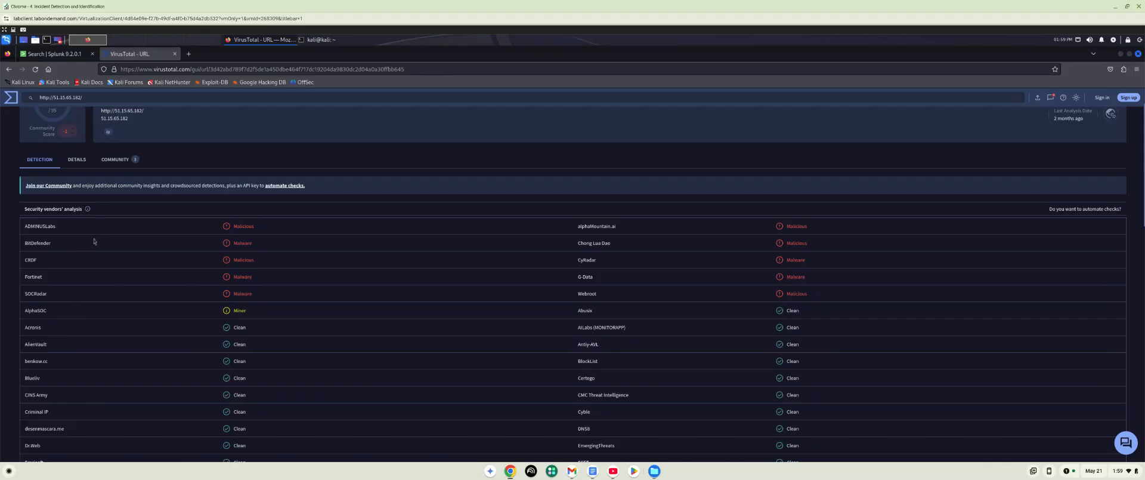
scroll(91, 230, up, 1)
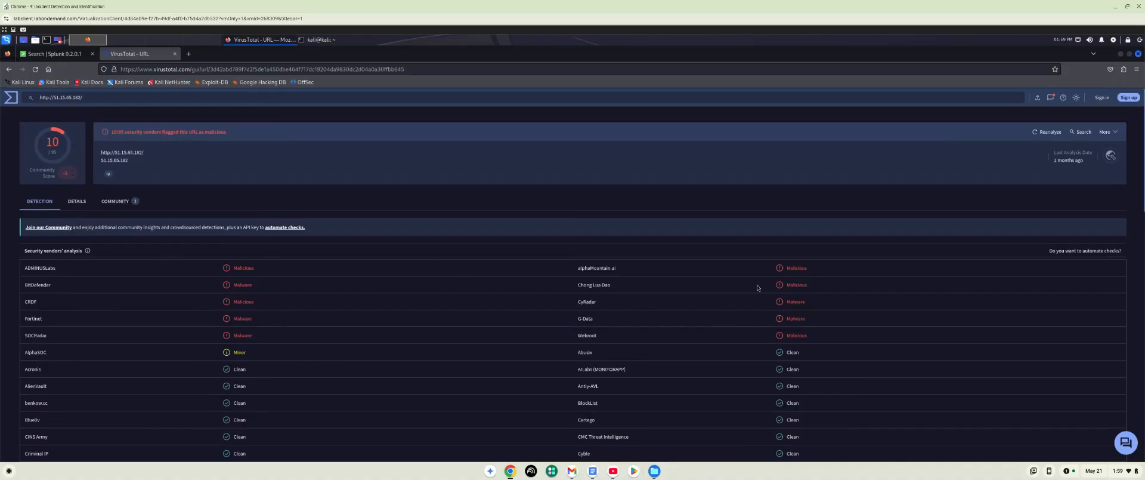
scroll(784, 263, down, 3)
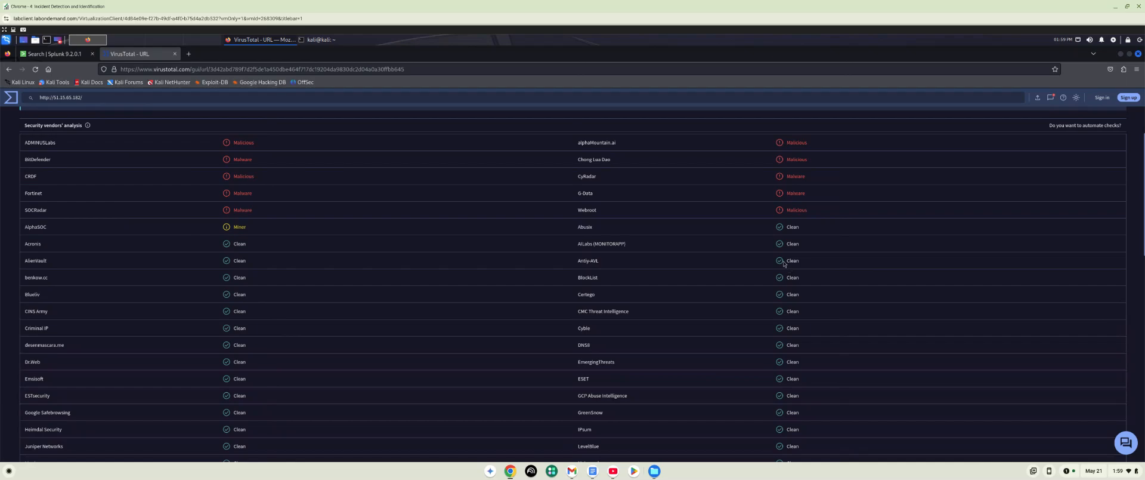
scroll(91, 252, down, 5)
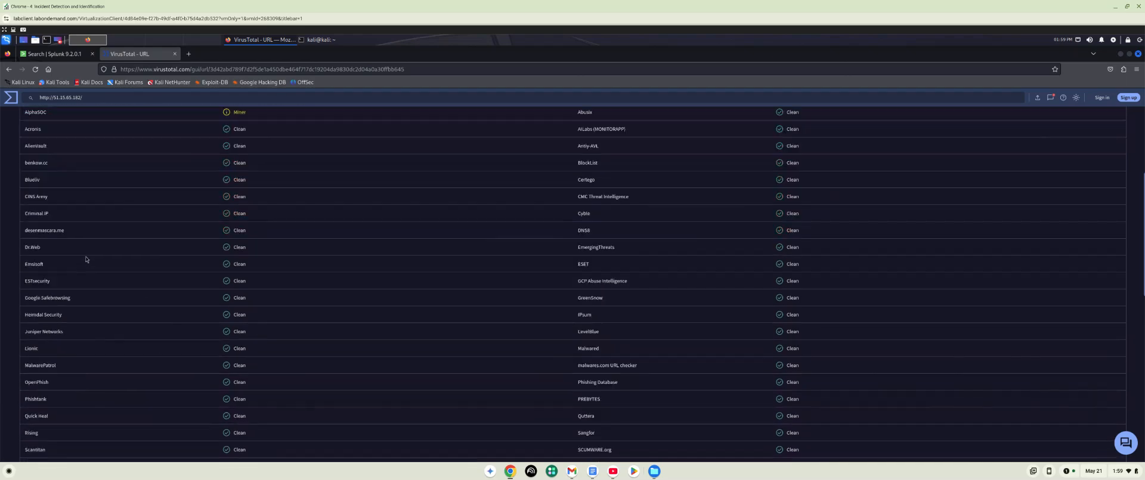
scroll(90, 257, up, 10)
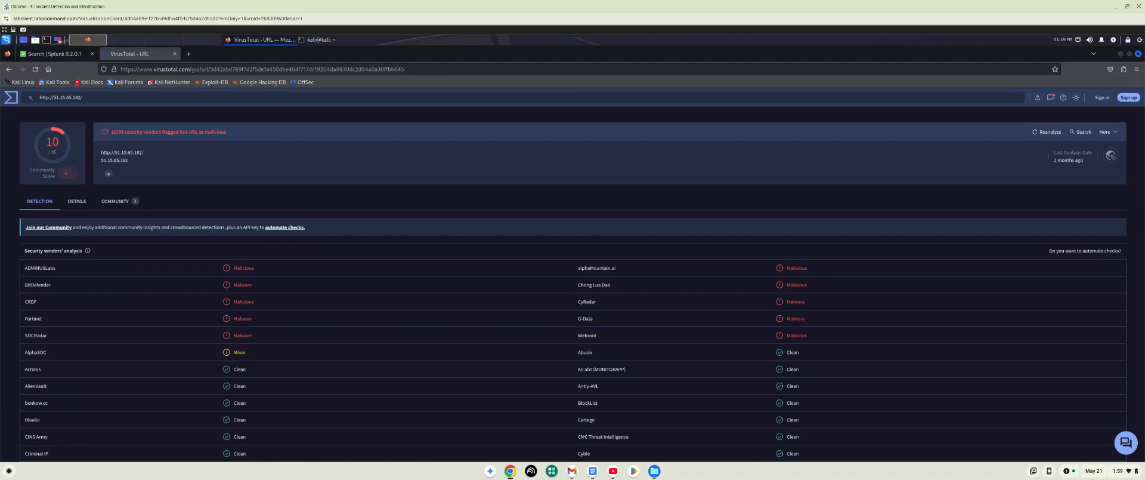
click(117, 202)
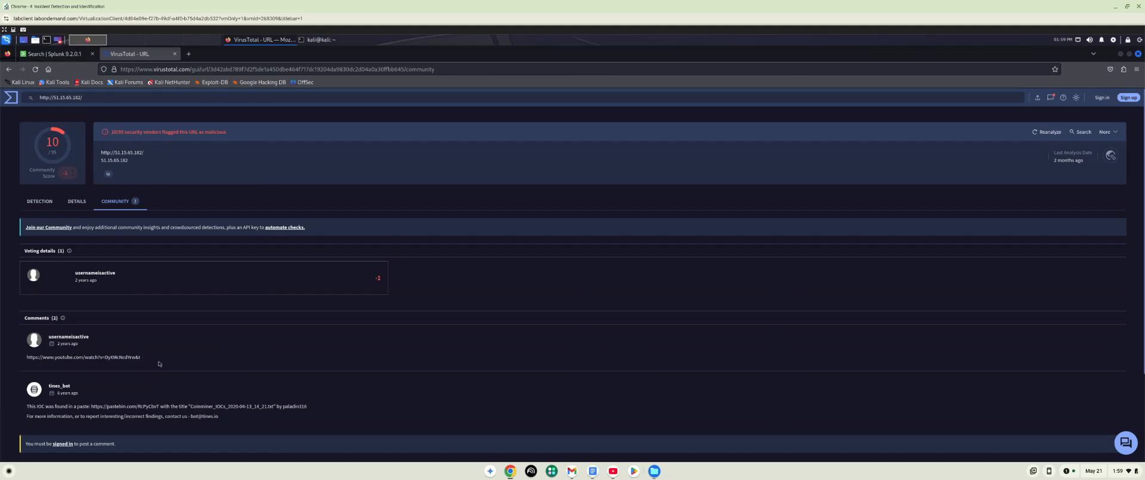
click(79, 203)
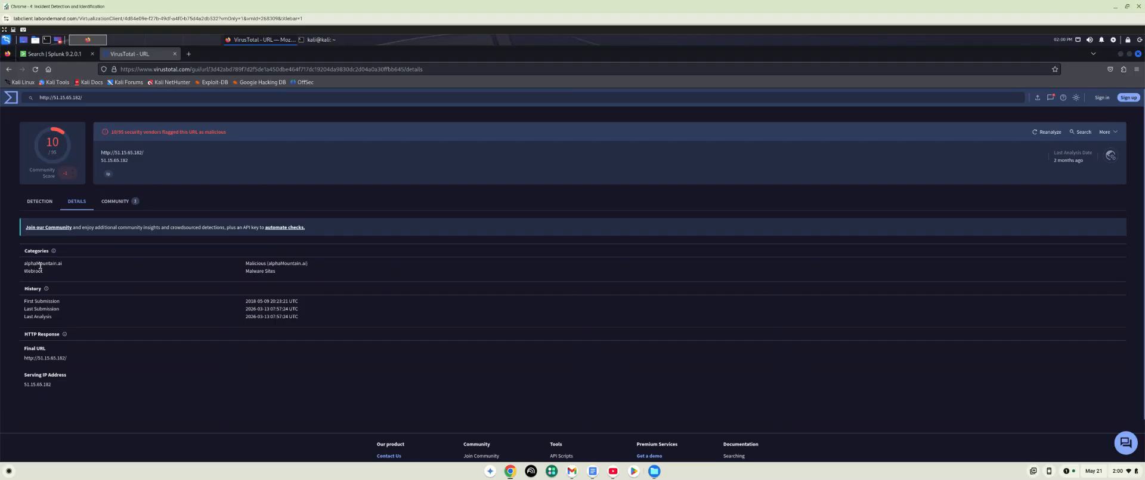
click(43, 202)
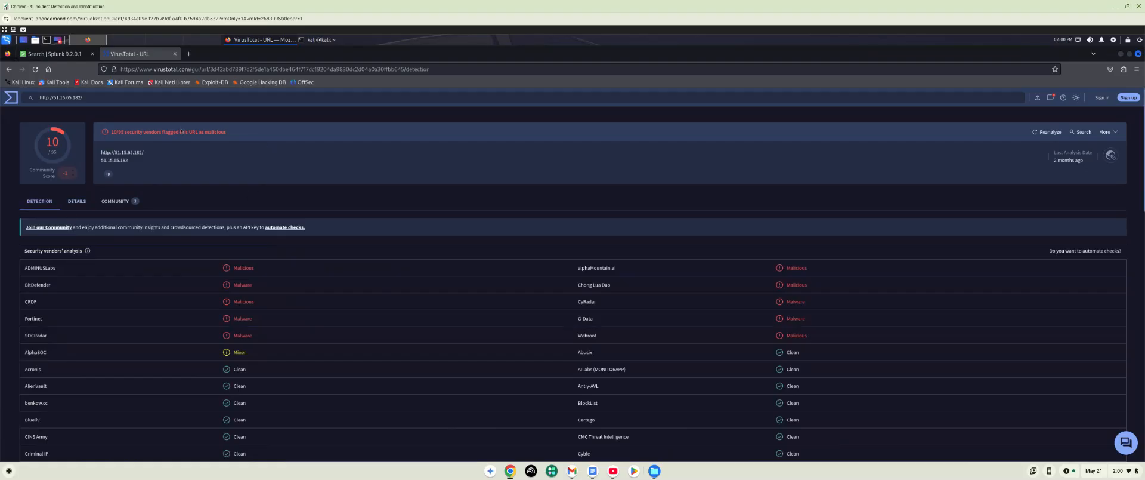
Look up 134.255.231.136 in VirusTotal and review the vendors' analysis
click(101, 99)
key(BackSpace)
key(BackSpace)
key(BackSpace)
key(BackSpace)
key(BackSpace)
key(BackSpace)
key(BackSpace)
key(BackSpace)
key(BackSpace)
text(231)
key(Return)
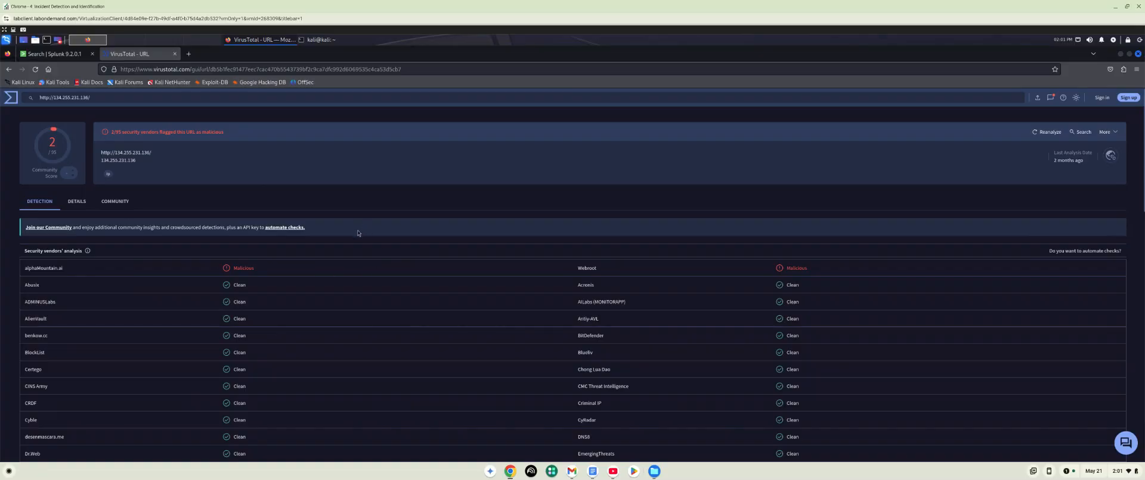
scroll(193, 145, down, 1)
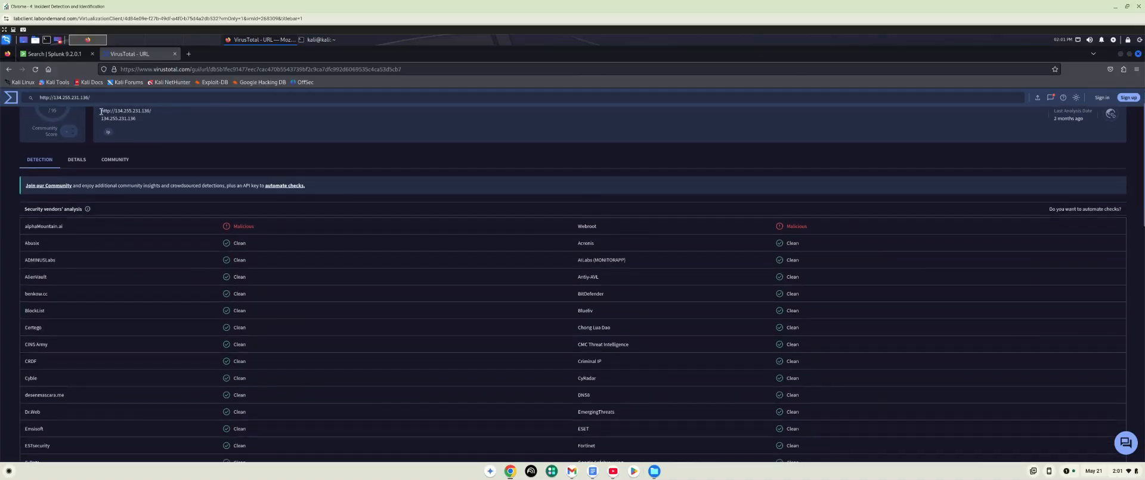
scroll(129, 200, up, 1)
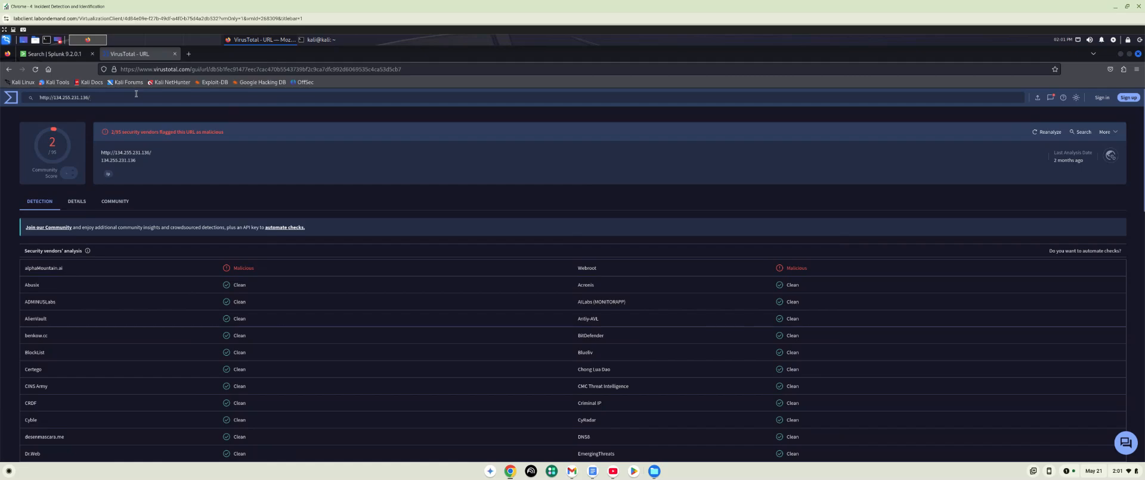
Change the looked-up address to 141.94.23.83 and run the VirusTotal search
key(BackSpace)
key(BackSpace)
key(BackSpace)
key(BackSpace)
key(BackSpace)
key(Return)
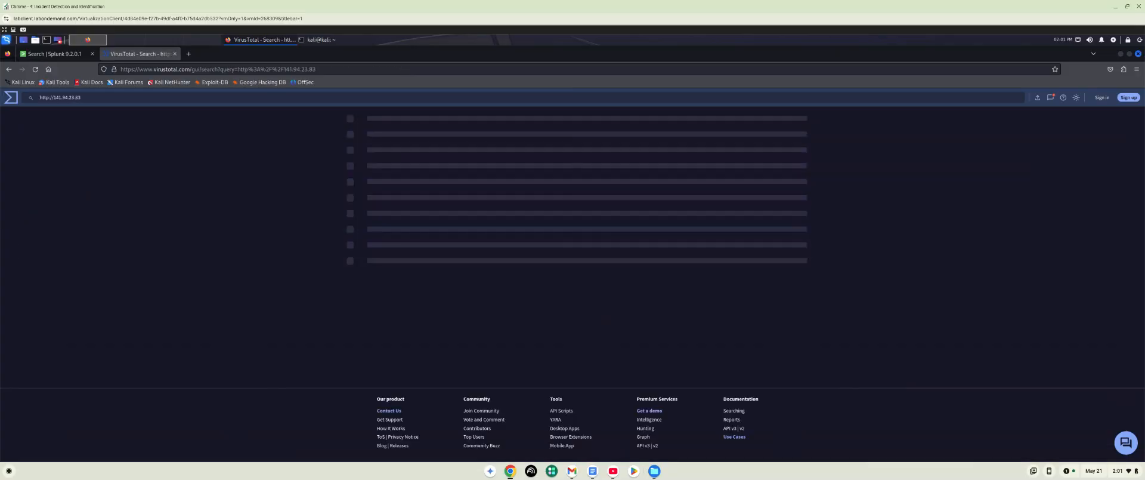